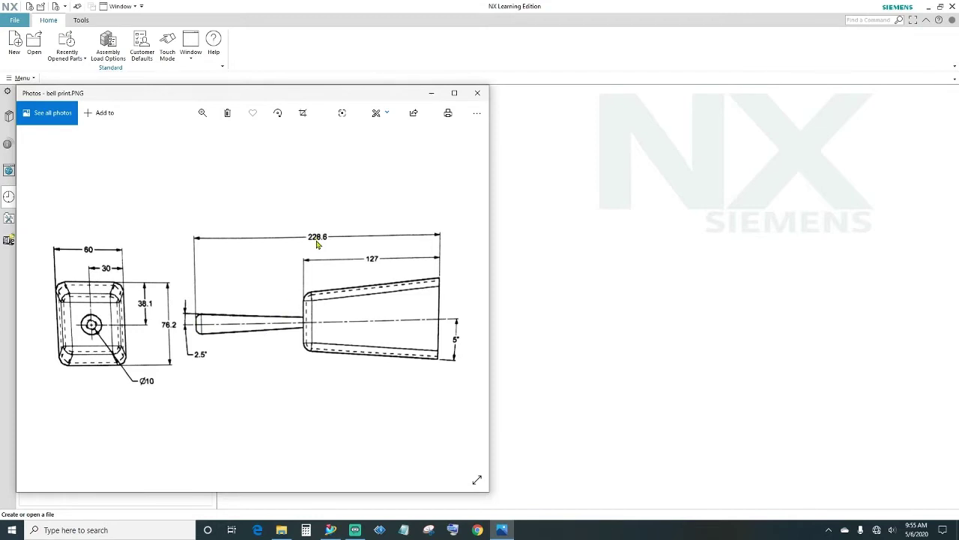
- Minimise the bell print and create a new Model part in millimetres named BELL
{"action": "left_click", "coordinate": [430, 97]}
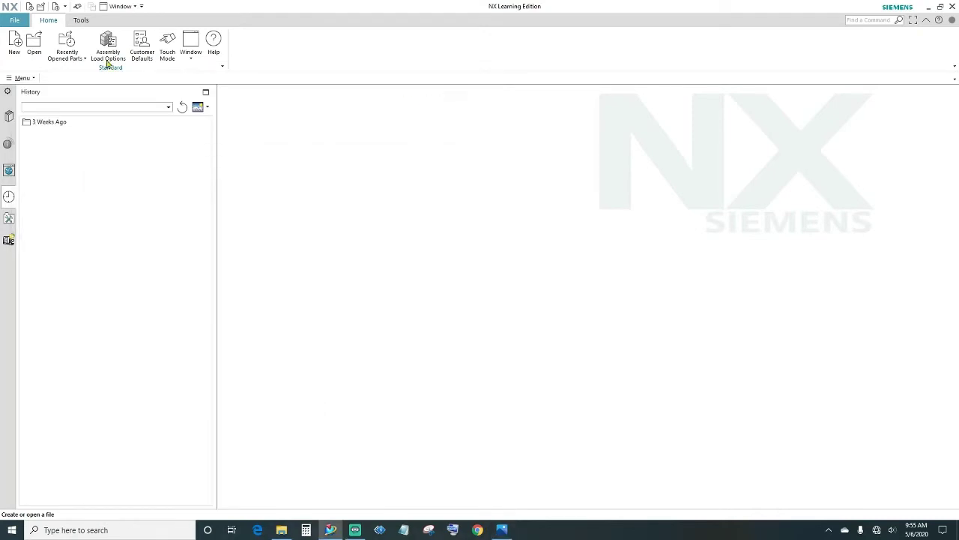
{"action": "left_click", "coordinate": [16, 42]}
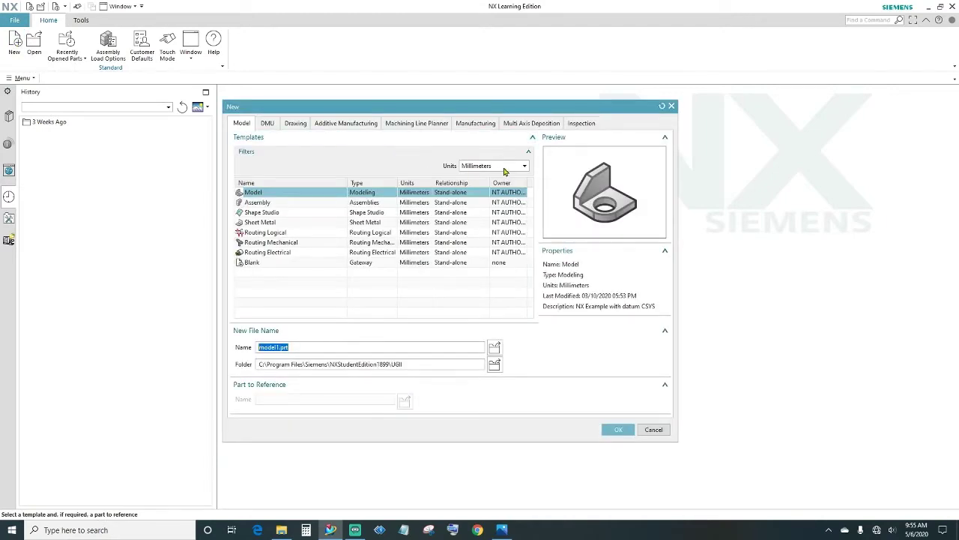
{"action": "left_click", "coordinate": [505, 168]}
{"action": "left_click", "coordinate": [485, 182]}
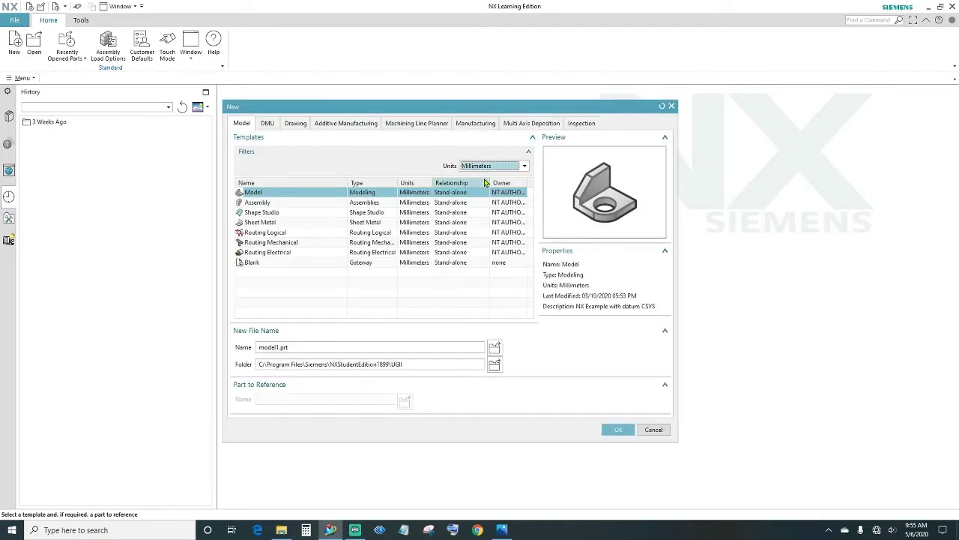
{"action": "double_click", "coordinate": [293, 347]}
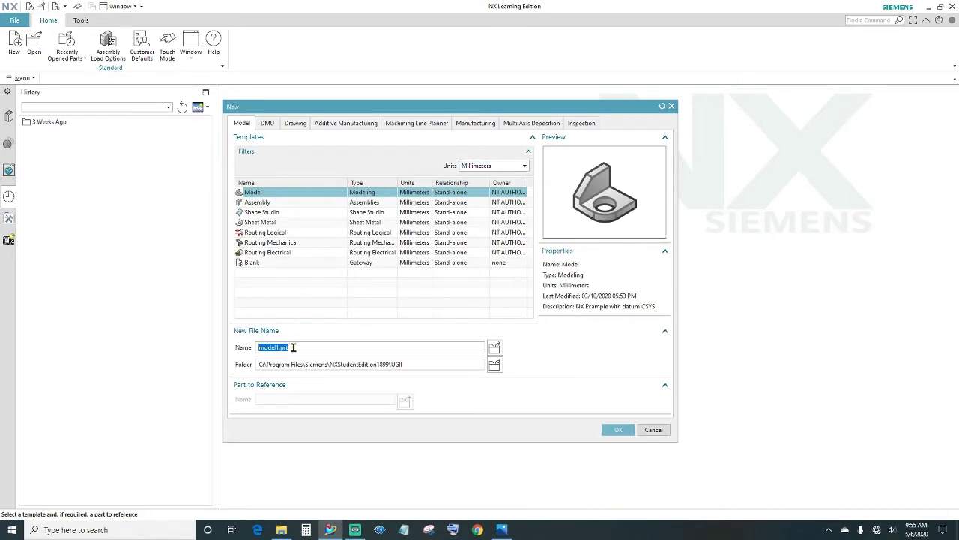
{"action": "type", "text": "BELL"}
{"action": "left_click", "coordinate": [618, 430]}
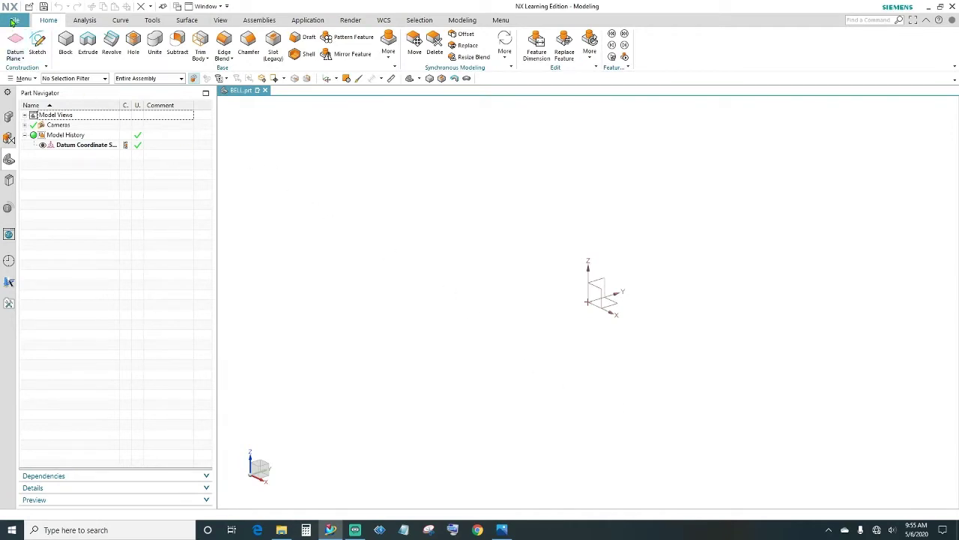
- Toggle Create Inferred Constraints in the sketch preferences and accept the settings
{"action": "left_click", "coordinate": [14, 20]}
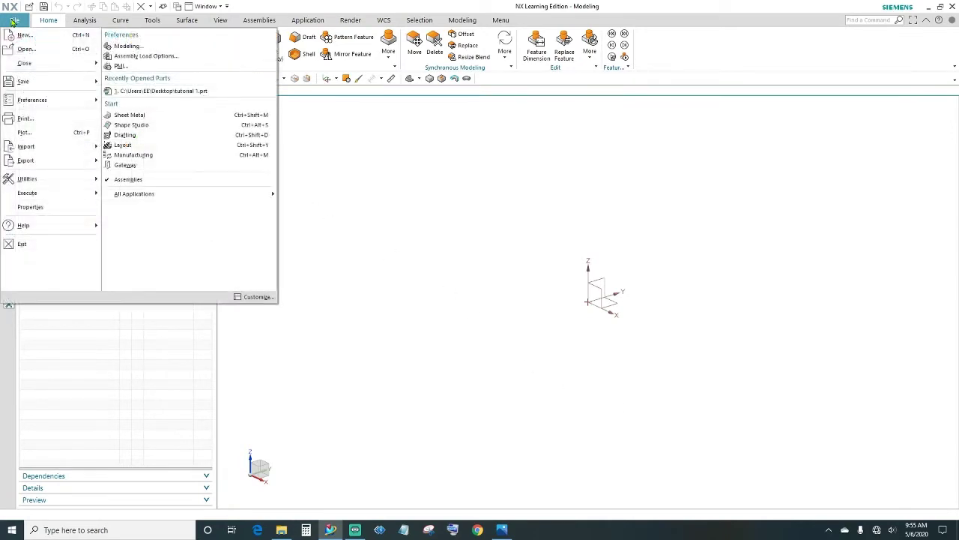
{"action": "mouse_move", "coordinate": [33, 103]}
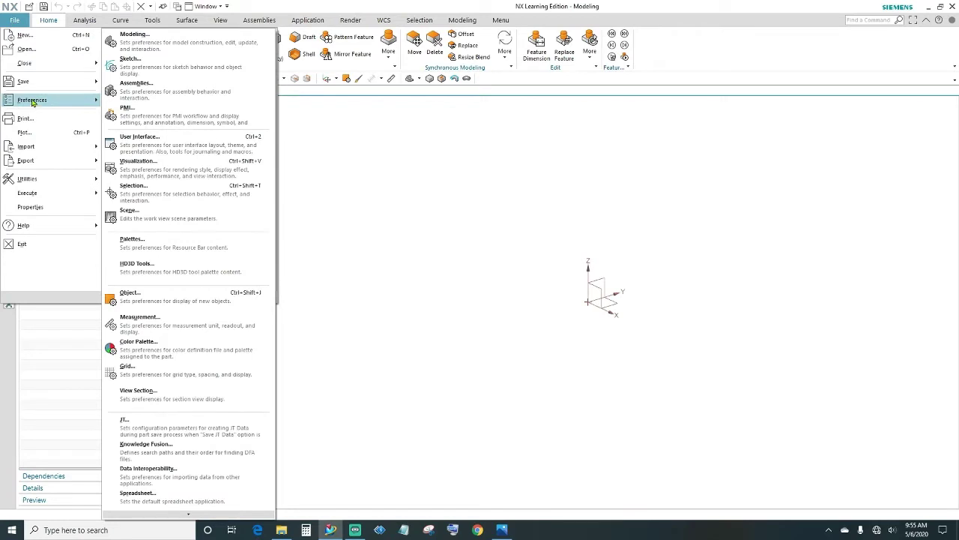
{"action": "left_click", "coordinate": [139, 66]}
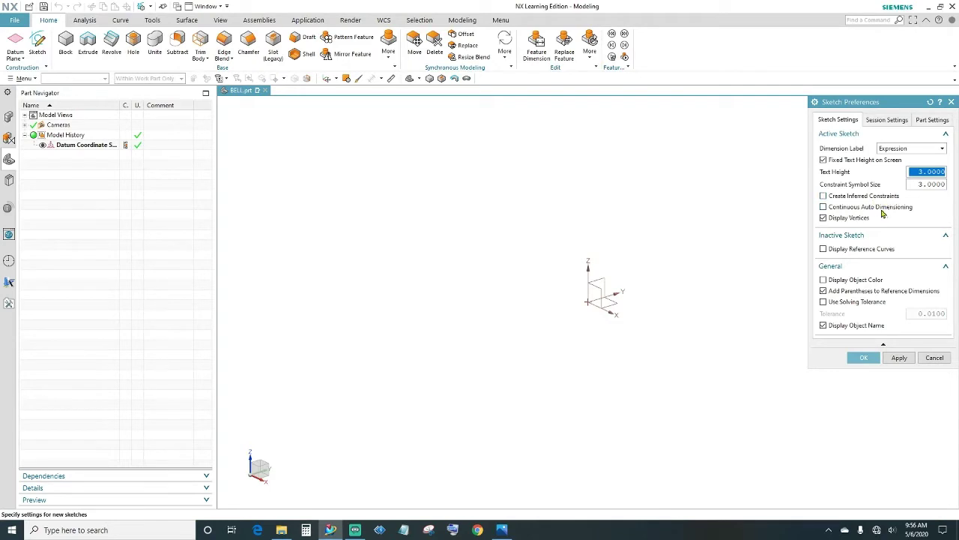
{"action": "left_click", "coordinate": [824, 197]}
{"action": "left_click", "coordinate": [865, 359]}
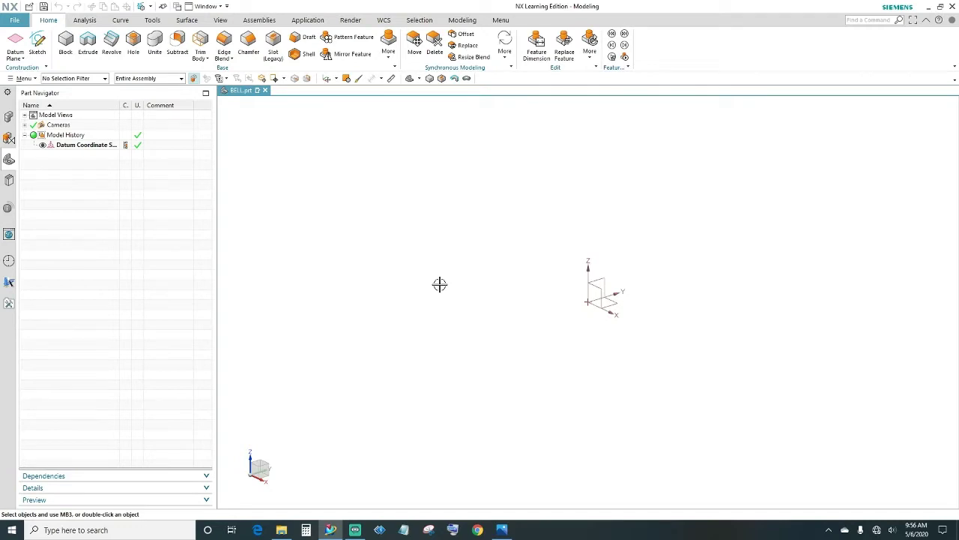
- Create a block at the origin with length 60 mm, width 76.2 mm and height 127 mm
{"action": "left_click", "coordinate": [65, 43]}
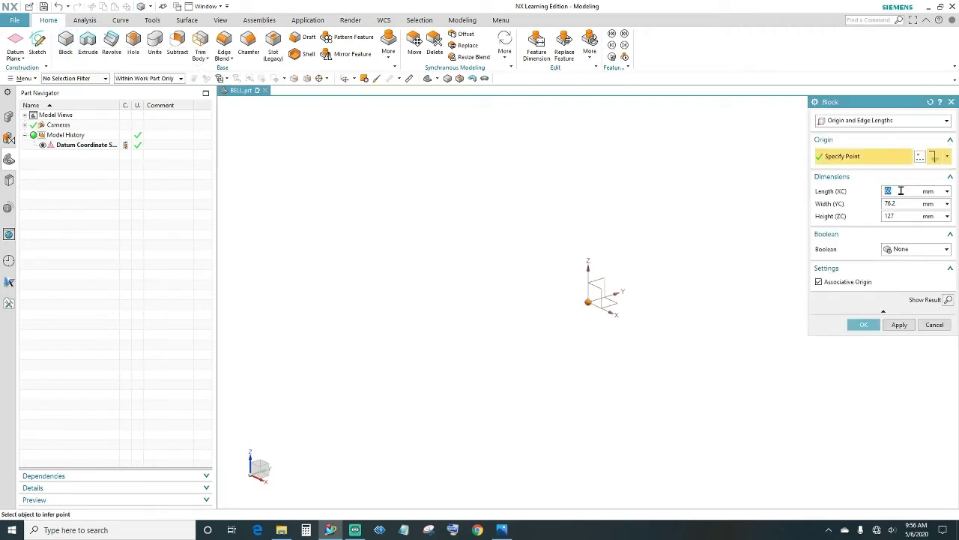
{"action": "left_click", "coordinate": [903, 203]}
{"action": "left_click", "coordinate": [906, 215]}
{"action": "left_click", "coordinate": [863, 324]}
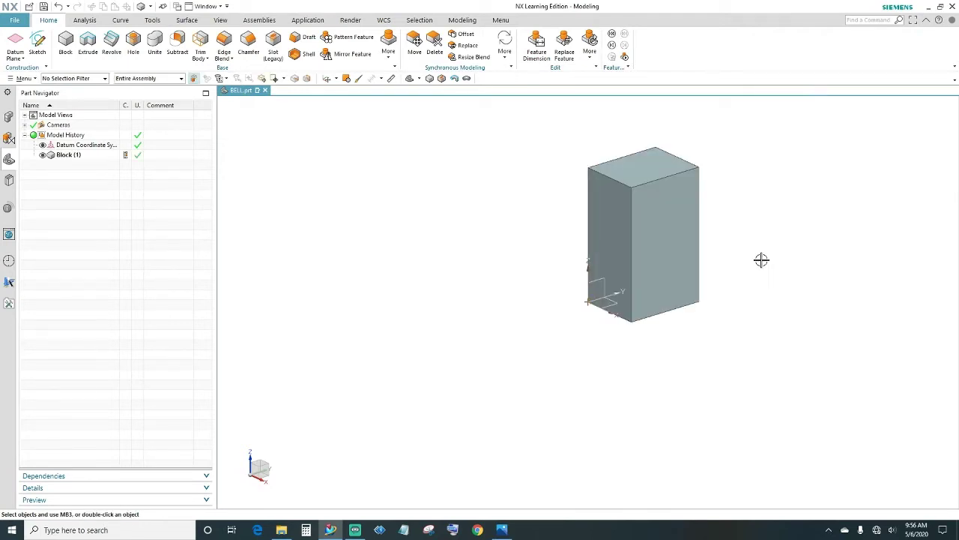
- Start a face Draft on the block along Z, with the base face at the origin as the stationary face
{"action": "middle_click_drag", "start_coordinate": [761, 240], "coordinate": [612, 319], "text": "shift"}
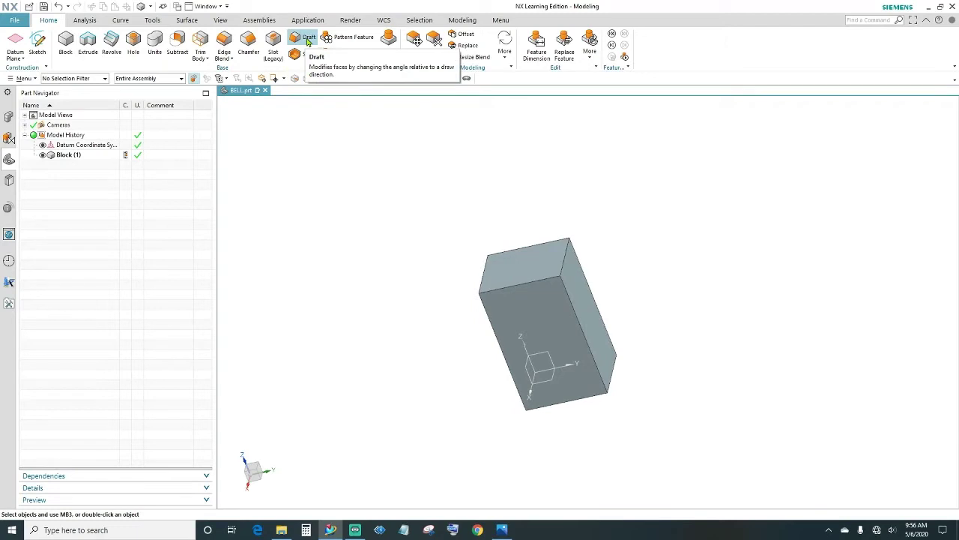
{"action": "left_click", "coordinate": [307, 42]}
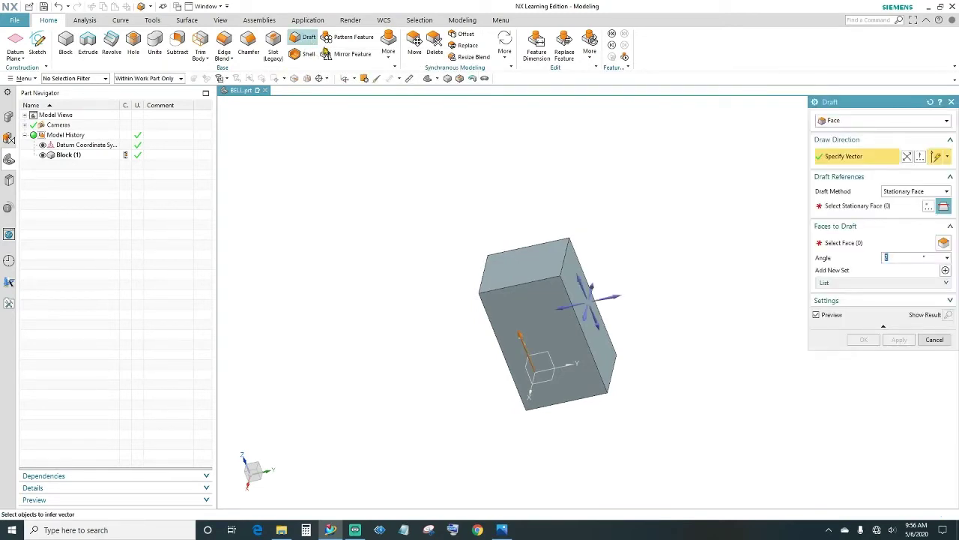
{"action": "left_click", "coordinate": [872, 207]}
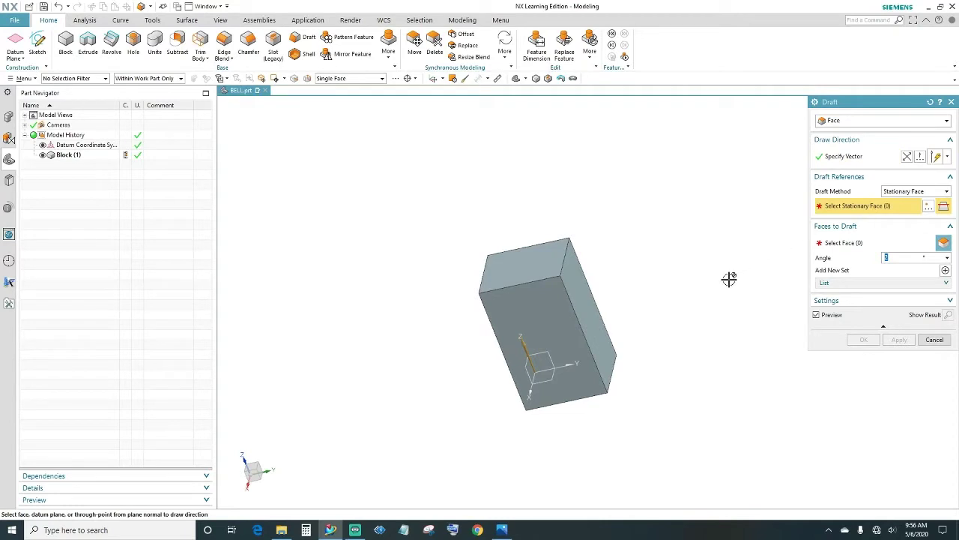
{"action": "middle_click_drag", "start_coordinate": [677, 306], "coordinate": [671, 225]}
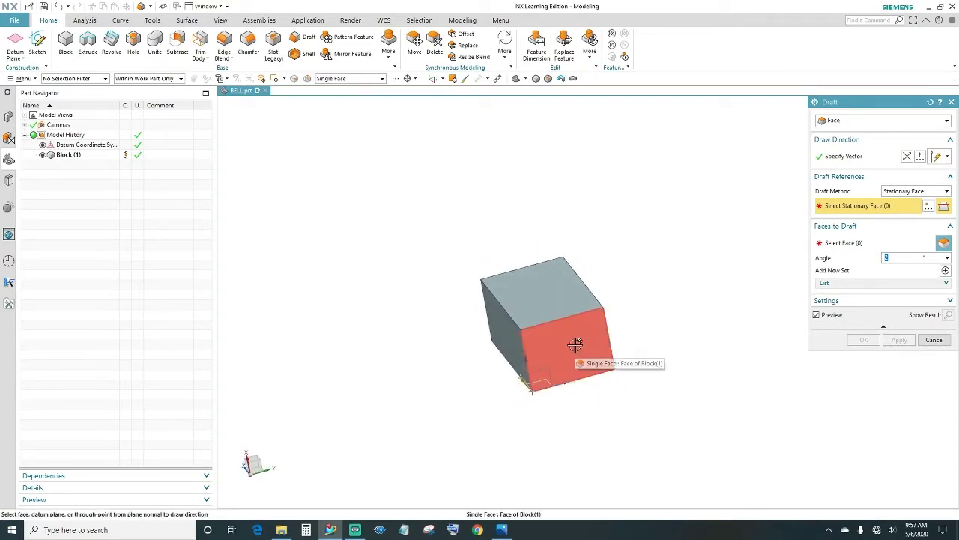
{"action": "left_click", "coordinate": [574, 344]}
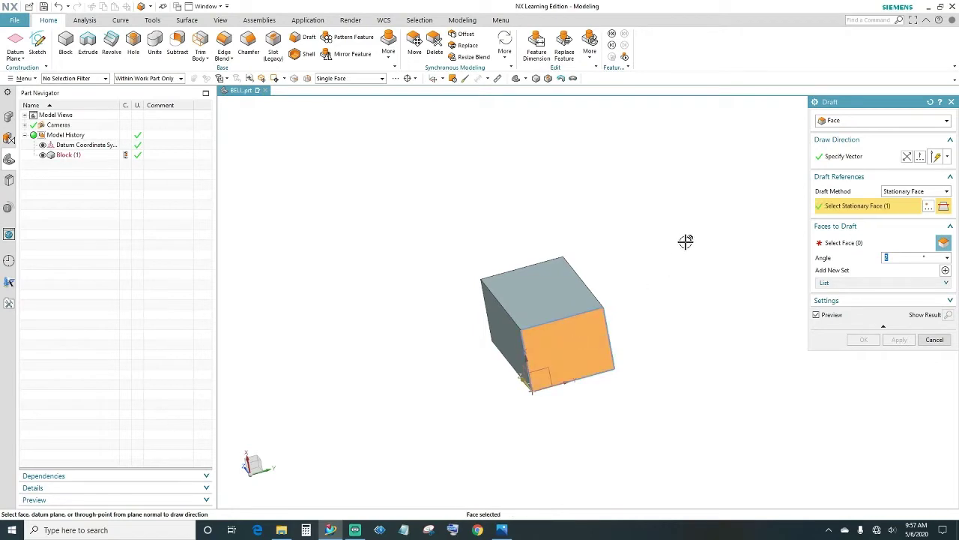
- Choose the two opposite side faces across the Y direction as the first draft set and set their angle to 5°
{"action": "middle_click_drag", "start_coordinate": [685, 239], "coordinate": [677, 302]}
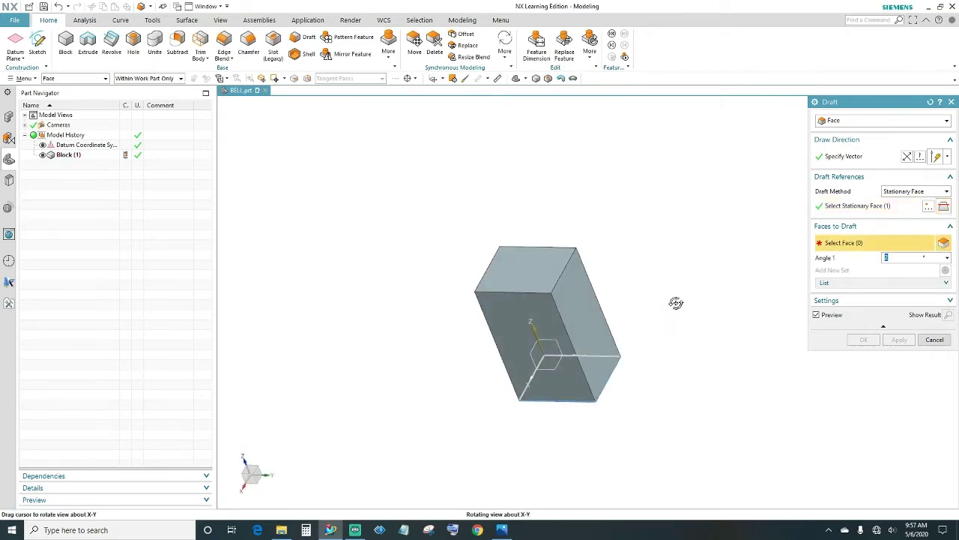
{"action": "left_click", "coordinate": [577, 304]}
{"action": "middle_click_drag", "start_coordinate": [441, 322], "coordinate": [522, 312]}
{"action": "left_click", "coordinate": [522, 312]}
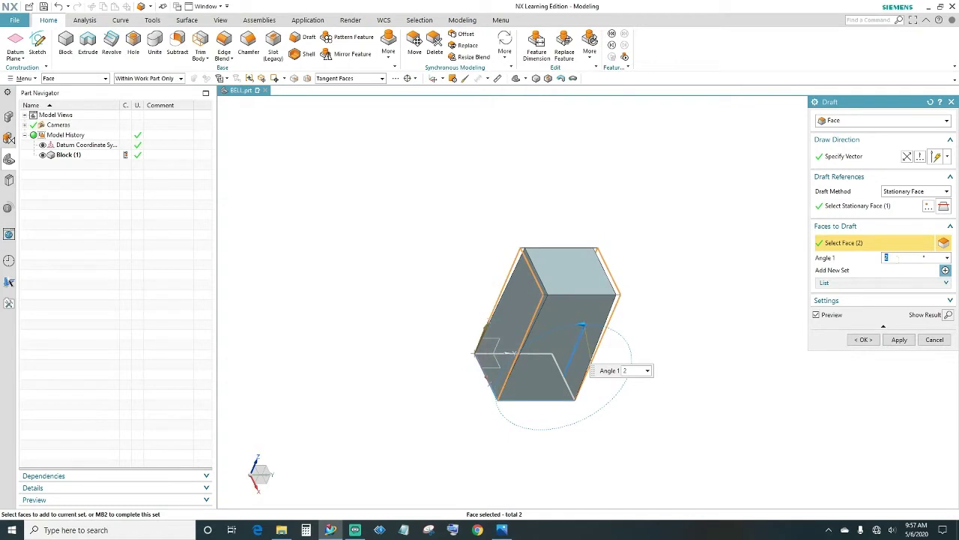
{"action": "key", "text": "Return"}
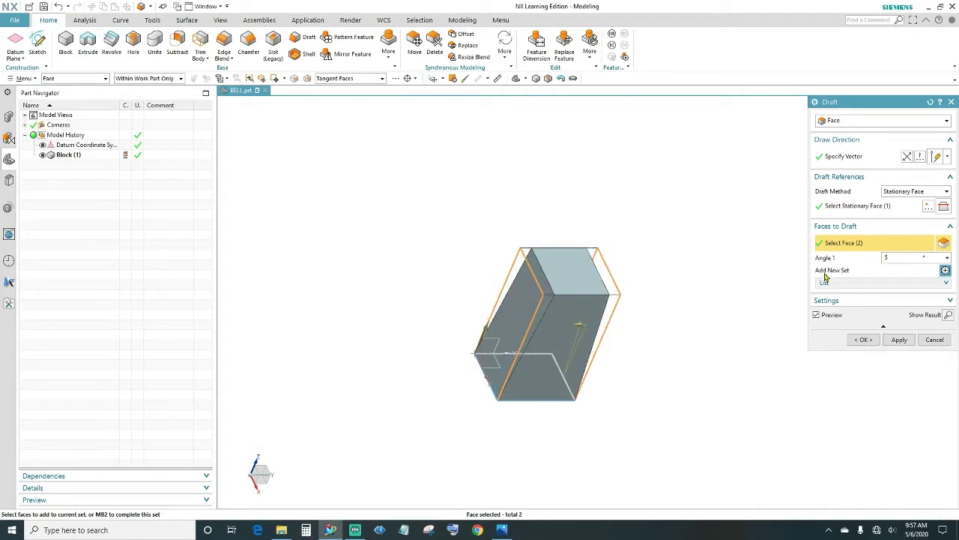
- Add a second draft set with the other two opposite side faces at 2° and complete the draft
{"action": "left_click", "coordinate": [945, 270]}
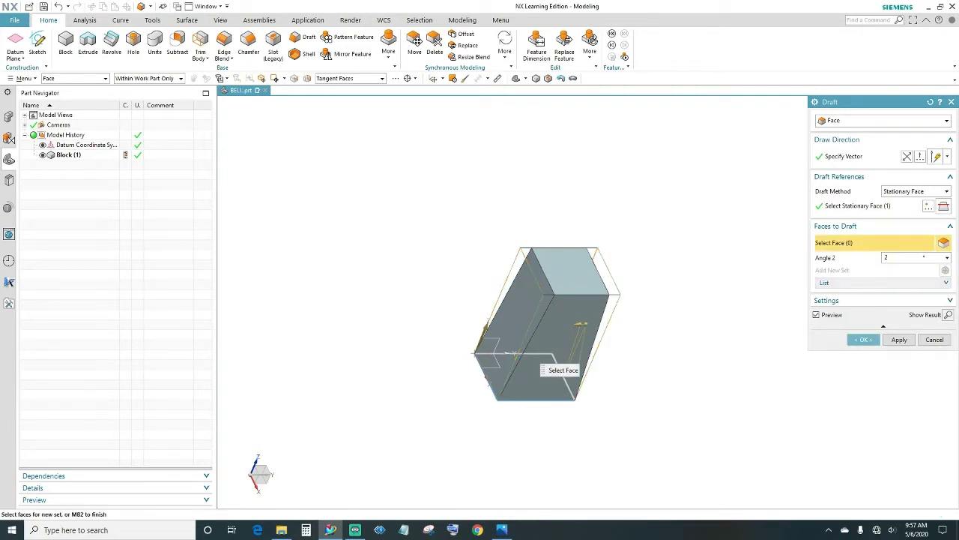
{"action": "middle_click_drag", "start_coordinate": [690, 240], "coordinate": [622, 291]}
{"action": "left_click", "coordinate": [619, 291]}
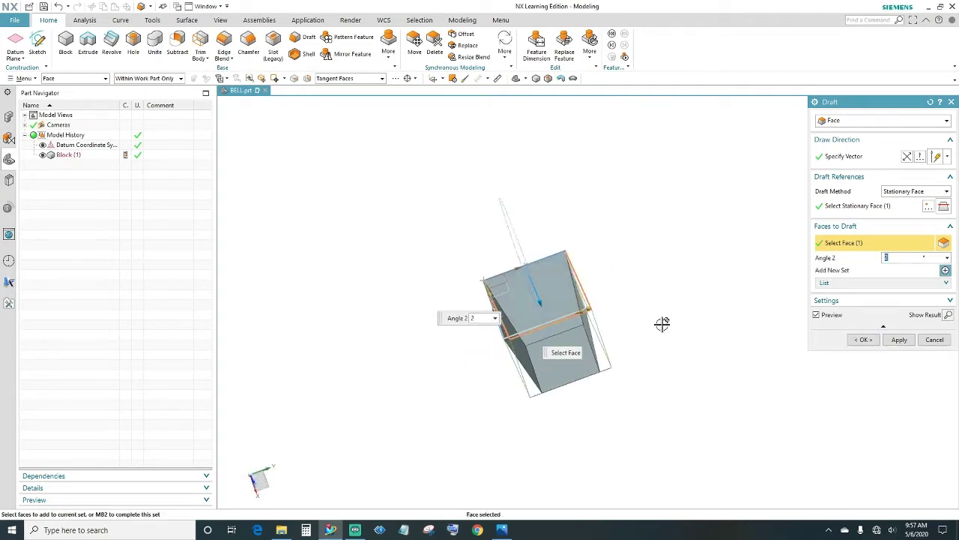
{"action": "middle_click_drag", "start_coordinate": [677, 327], "coordinate": [677, 308]}
{"action": "left_click", "coordinate": [517, 326]}
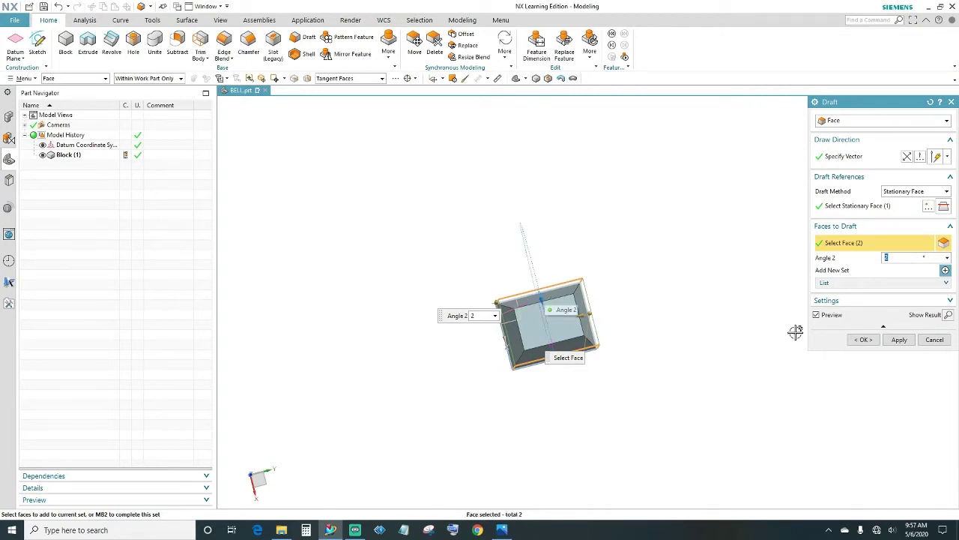
{"action": "left_click", "coordinate": [864, 339]}
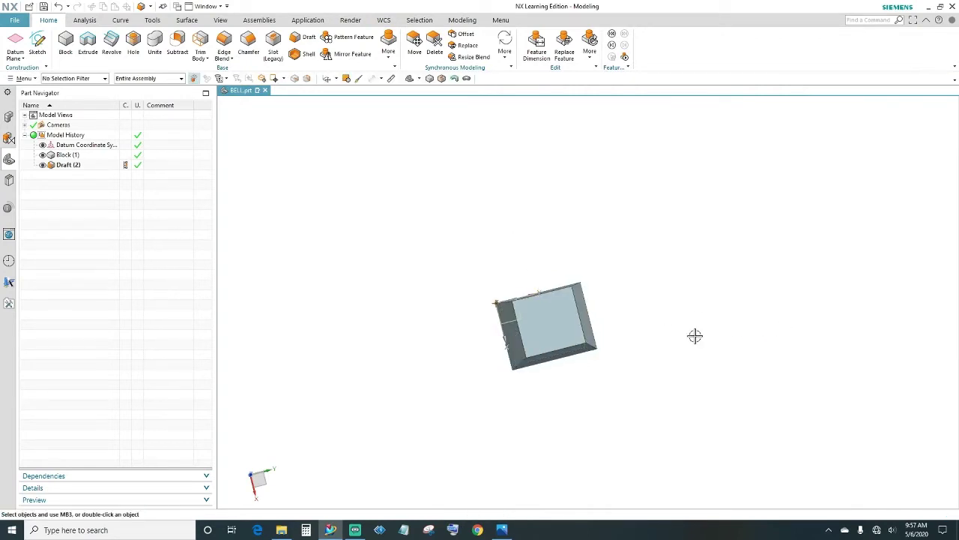
- Search the commands for "EDGE BLEND", start Edge Blend and close the search results
{"action": "scroll", "coordinate": [651, 329], "scroll_direction": "up", "scroll_amount": 2}
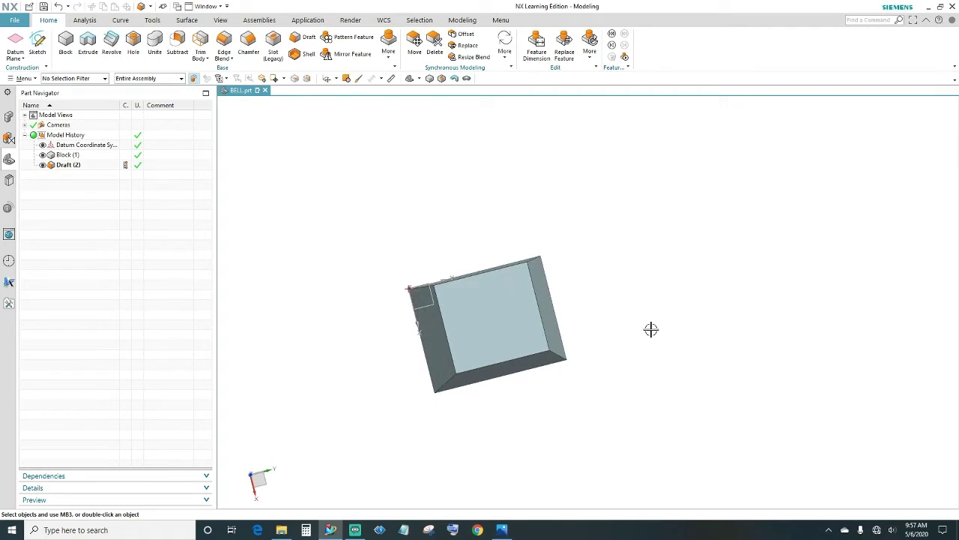
{"action": "middle_click_drag", "start_coordinate": [645, 347], "coordinate": [621, 284]}
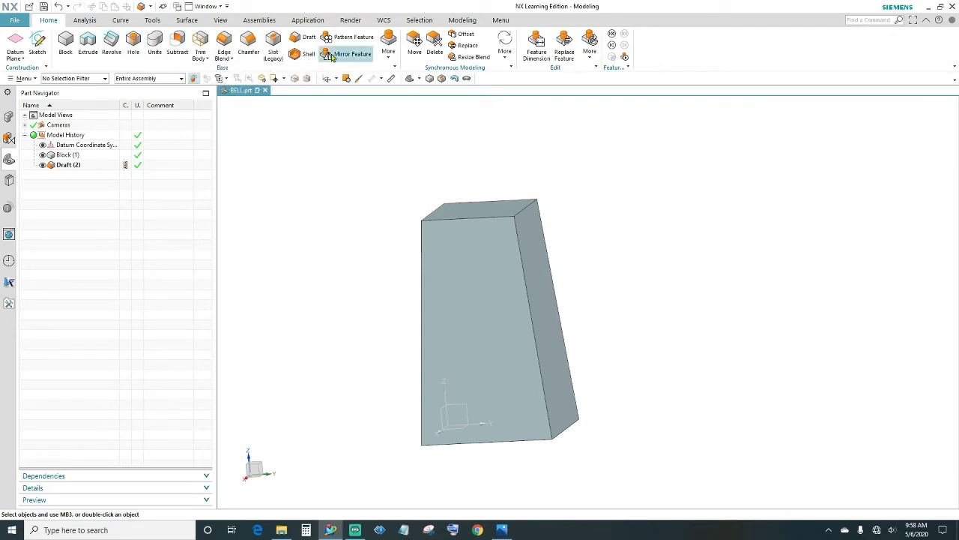
{"action": "left_click", "coordinate": [884, 21]}
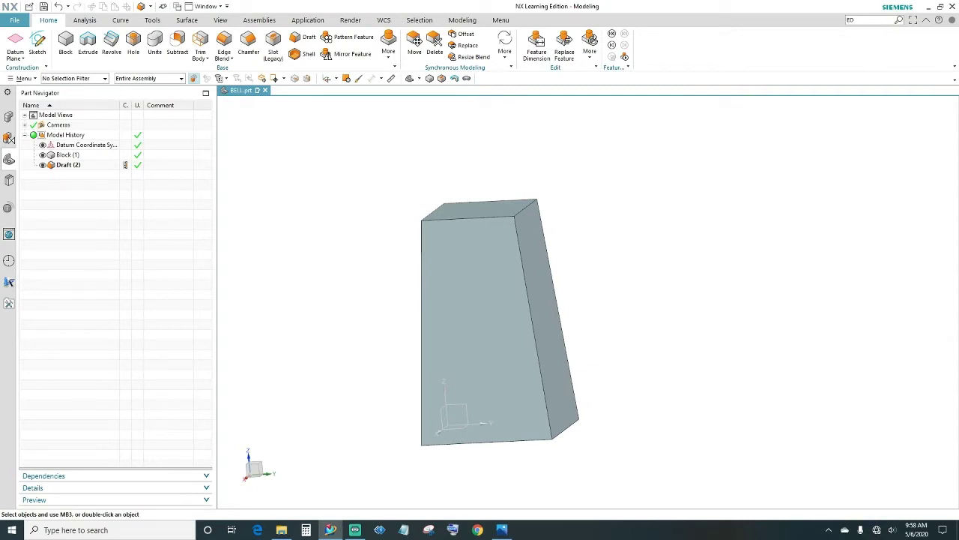
{"action": "type", "text": "EDGE BLEND"}
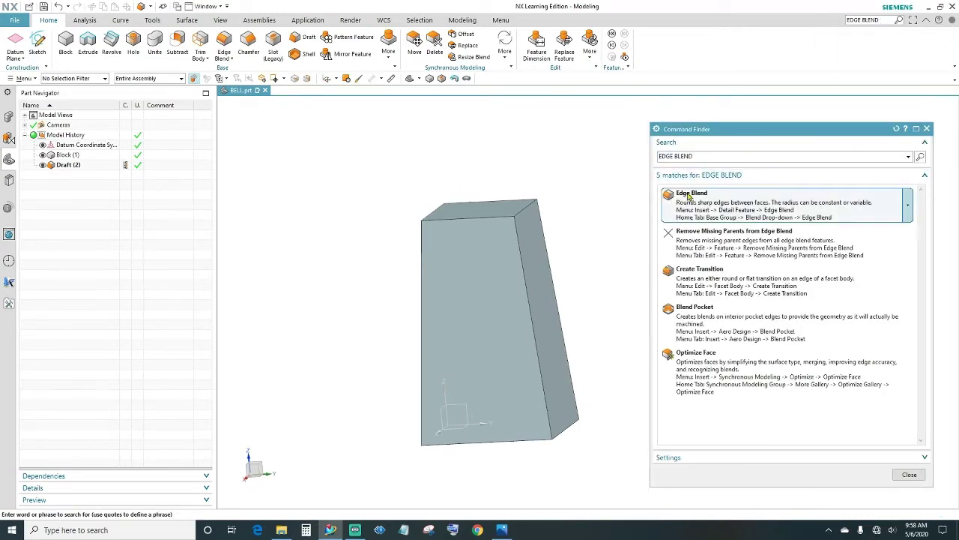
{"action": "mouse_move", "coordinate": [701, 207]}
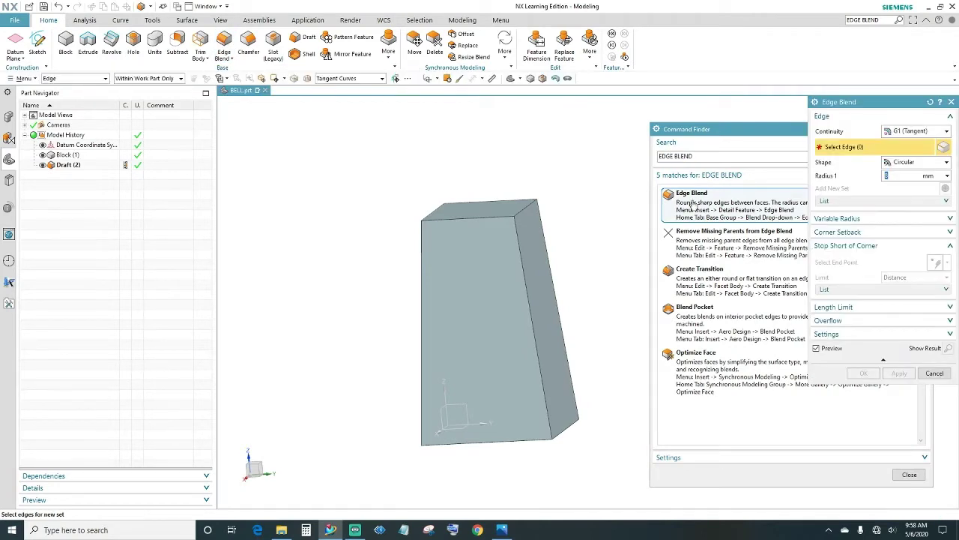
{"action": "left_click", "coordinate": [799, 135]}
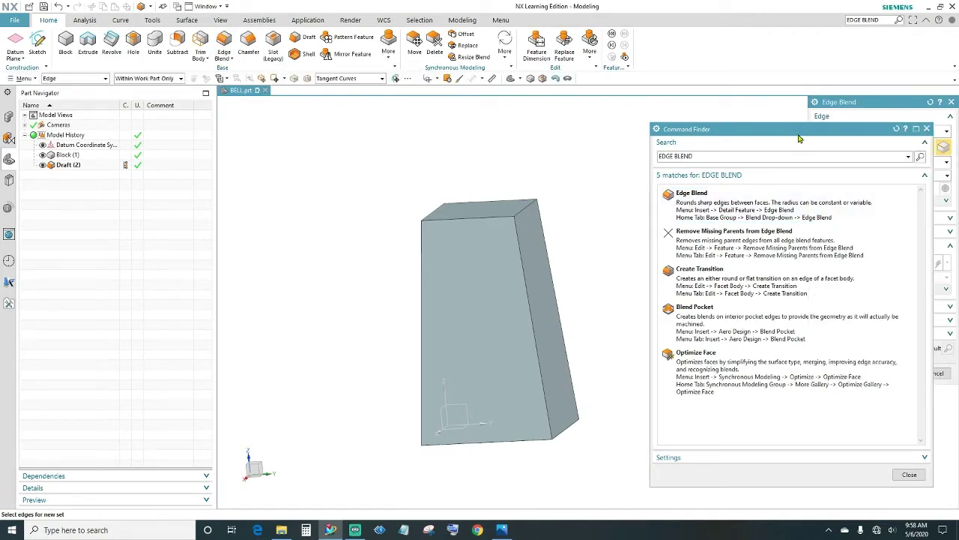
{"action": "left_click", "coordinate": [927, 129]}
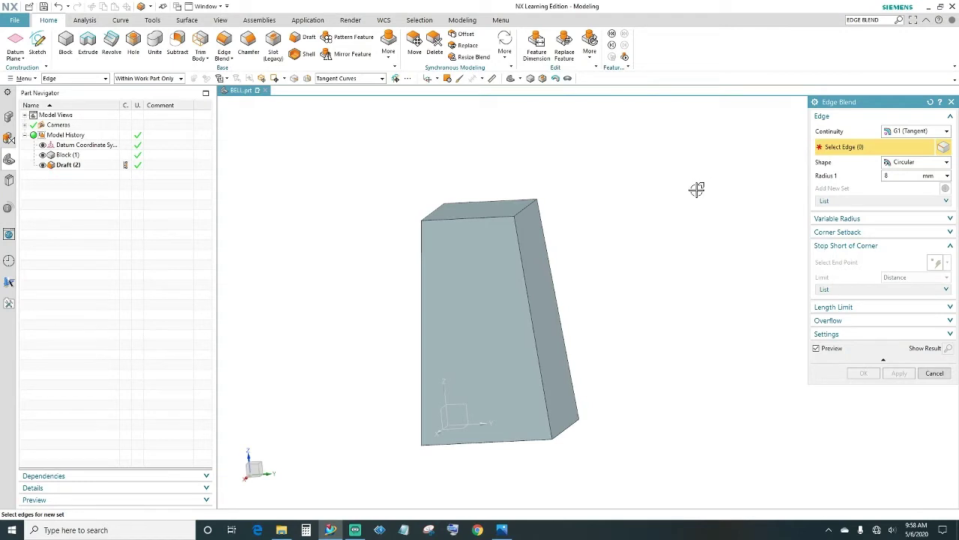
- Round the four long side edges of the drafted block with an 8 mm circular edge blend
{"action": "middle_click_drag", "start_coordinate": [648, 188], "coordinate": [548, 275]}
{"action": "left_click", "coordinate": [525, 275]}
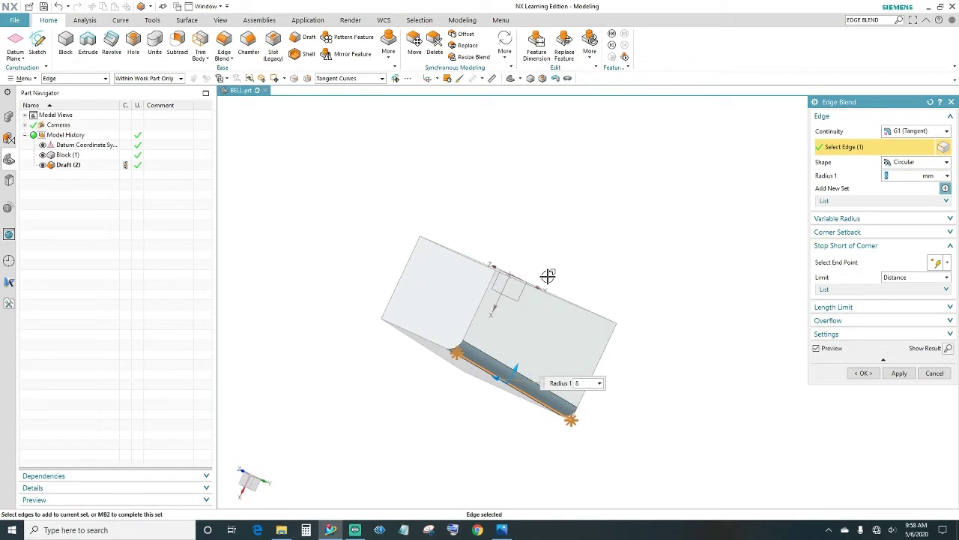
{"action": "left_click", "coordinate": [582, 307]}
{"action": "middle_click_drag", "start_coordinate": [548, 207], "coordinate": [439, 315]}
{"action": "left_click", "coordinate": [470, 262]}
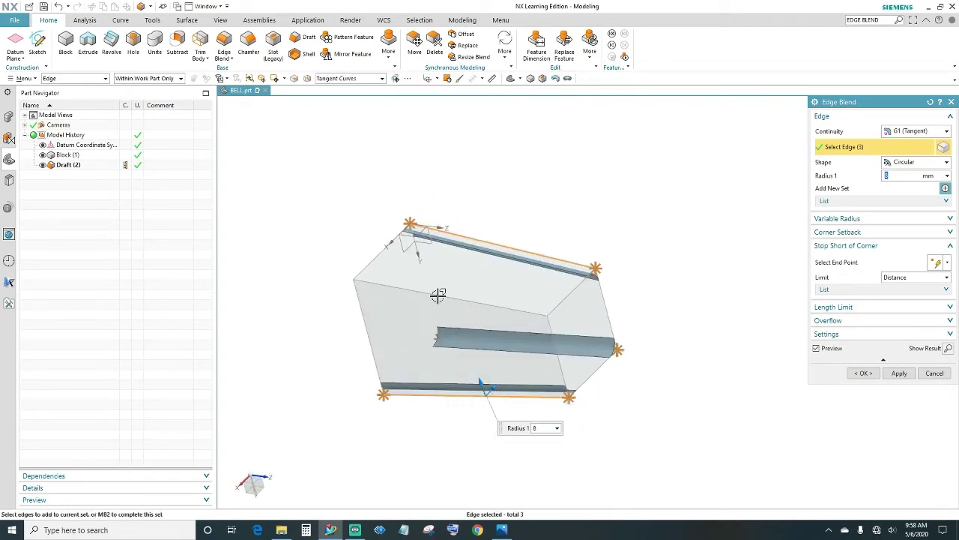
{"action": "left_click", "coordinate": [440, 296]}
{"action": "mouse_move", "coordinate": [704, 322]}
{"action": "middle_mouse_down"}
{"action": "mouse_move", "coordinate": [668, 293]}
{"action": "mouse_move", "coordinate": [720, 319]}
{"action": "middle_mouse_up"}
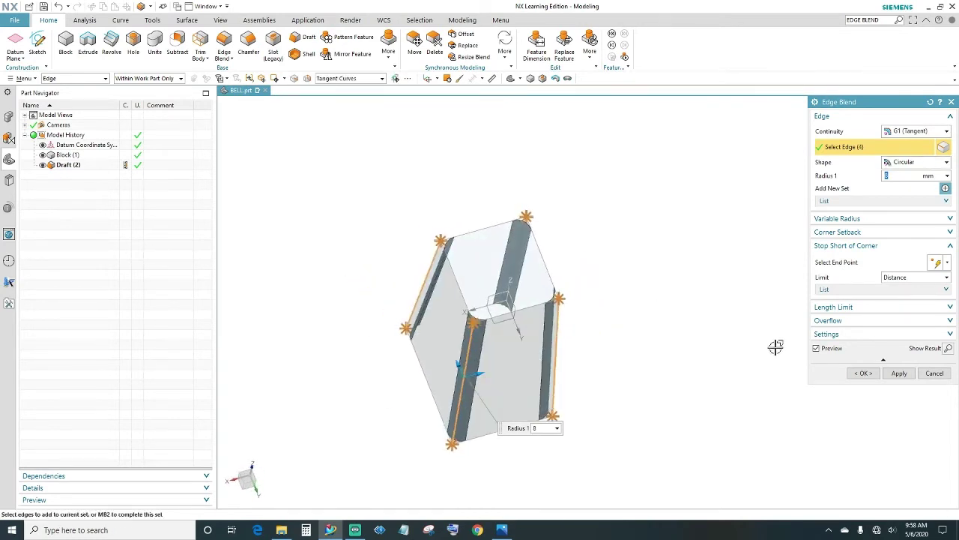
{"action": "left_click", "coordinate": [864, 373]}
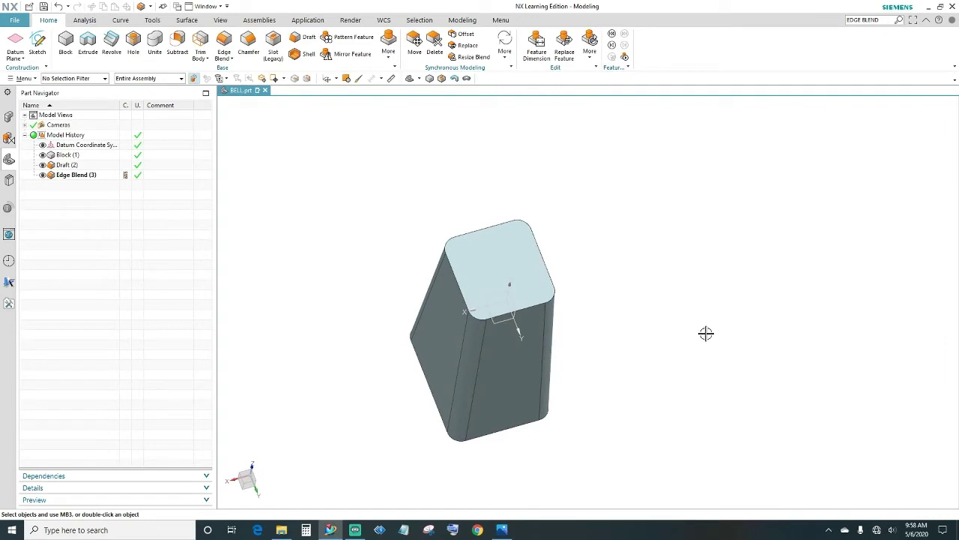
{"action": "middle_click_drag", "start_coordinate": [685, 355], "coordinate": [619, 288]}
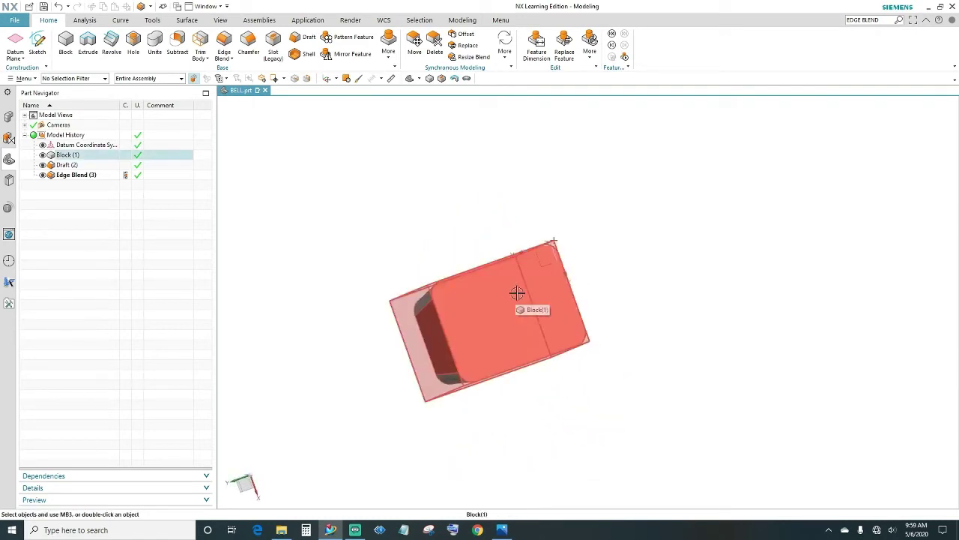
- Shell the body with a 2.5 mm wall thickness, leaving the large end face open
{"action": "left_click", "coordinate": [308, 54]}
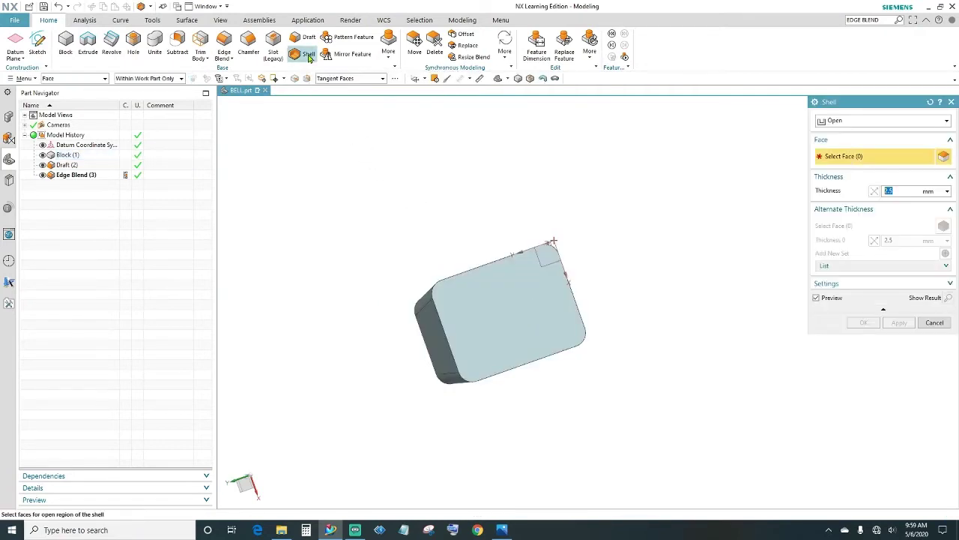
{"action": "left_click", "coordinate": [505, 305]}
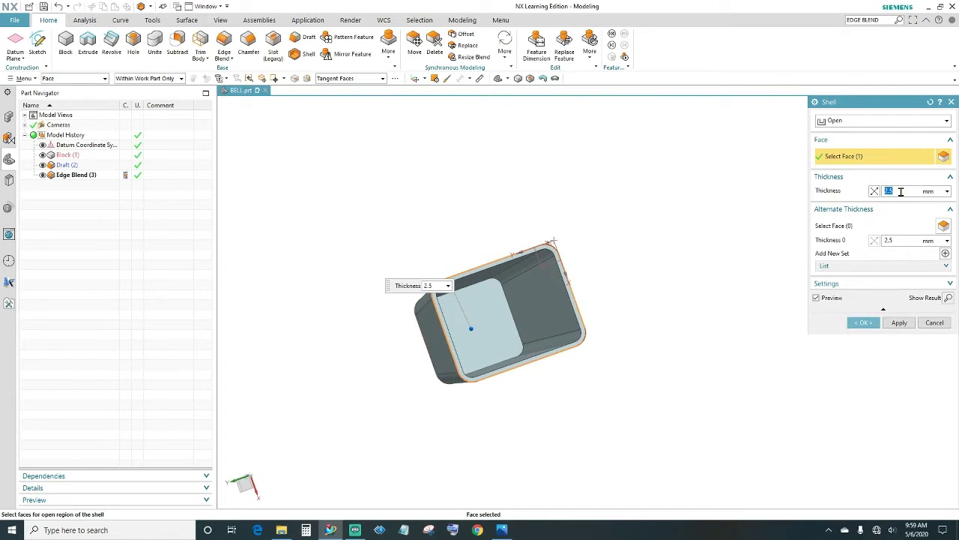
{"action": "middle_click_drag", "start_coordinate": [622, 267], "coordinate": [483, 315]}
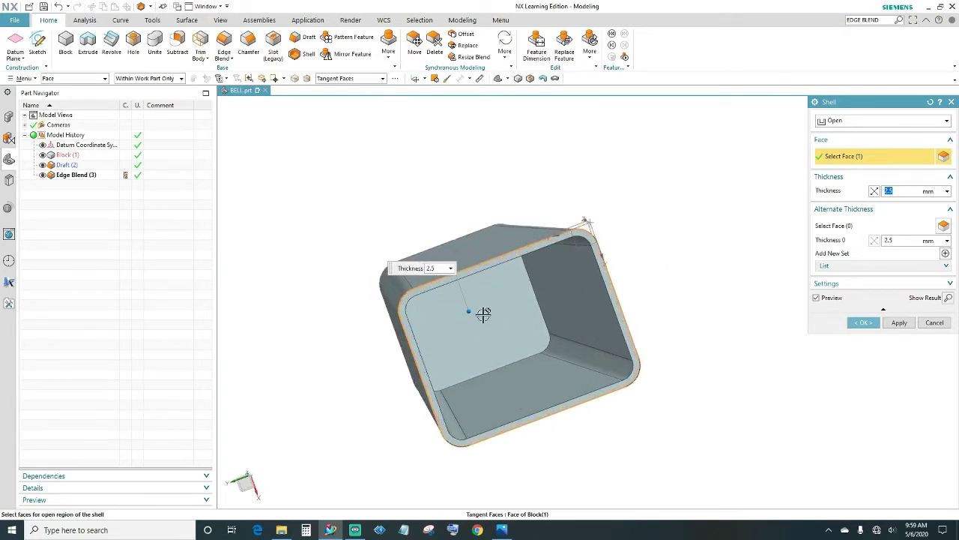
{"action": "scroll", "coordinate": [483, 315], "scroll_direction": "up", "scroll_amount": 1}
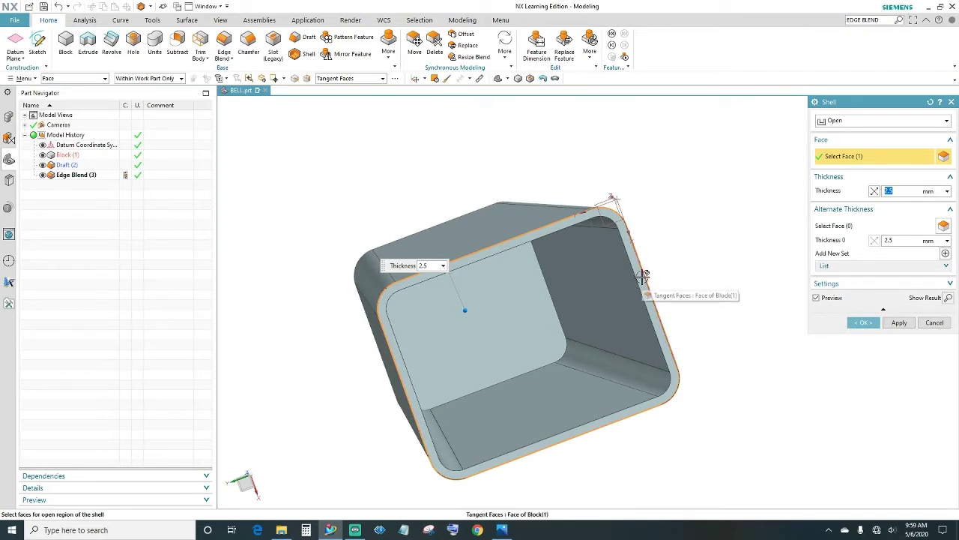
{"action": "middle_click_drag", "start_coordinate": [643, 275], "coordinate": [705, 270]}
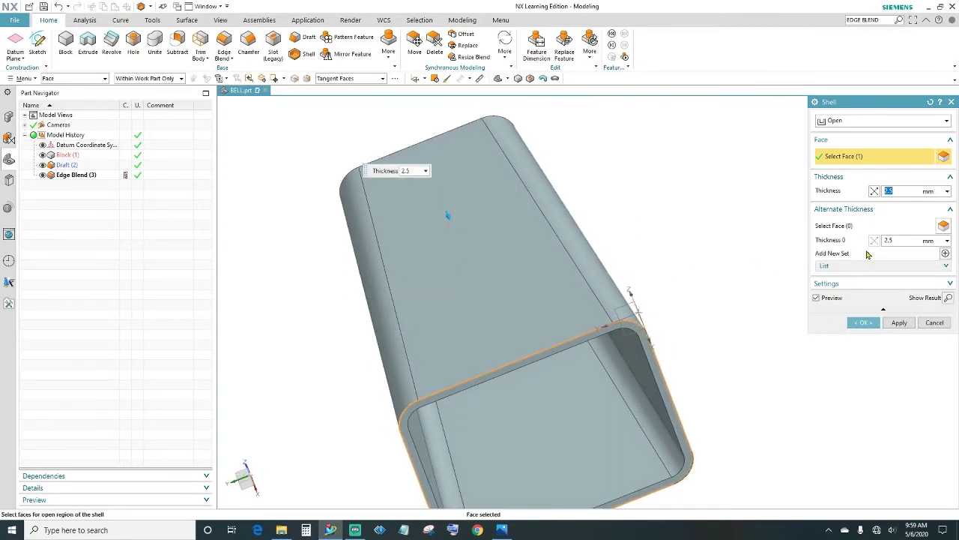
{"action": "left_click", "coordinate": [864, 323]}
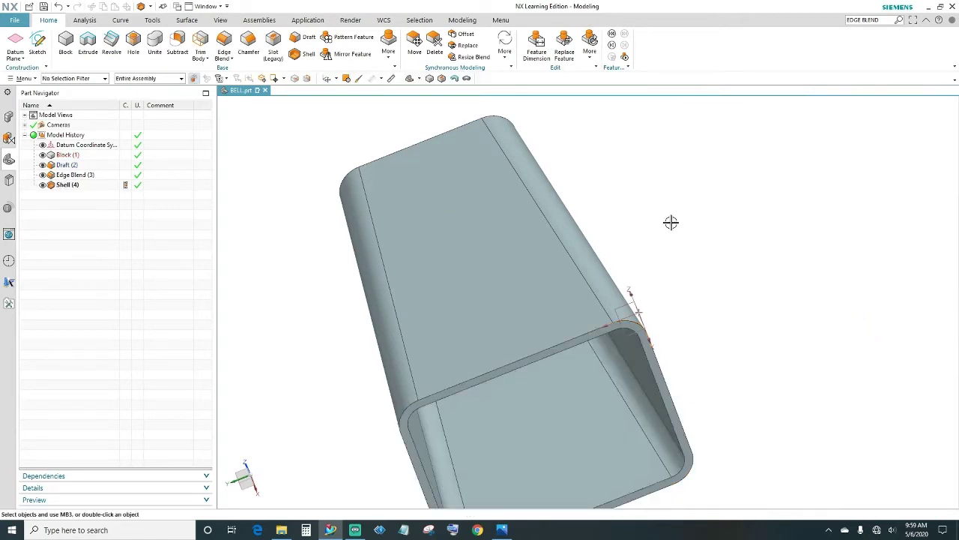
- Create a sketch on the small closed end face of the shelled body
{"action": "scroll", "coordinate": [686, 229], "scroll_direction": "down", "scroll_amount": 2}
{"action": "middle_click_drag", "start_coordinate": [721, 247], "coordinate": [737, 307]}
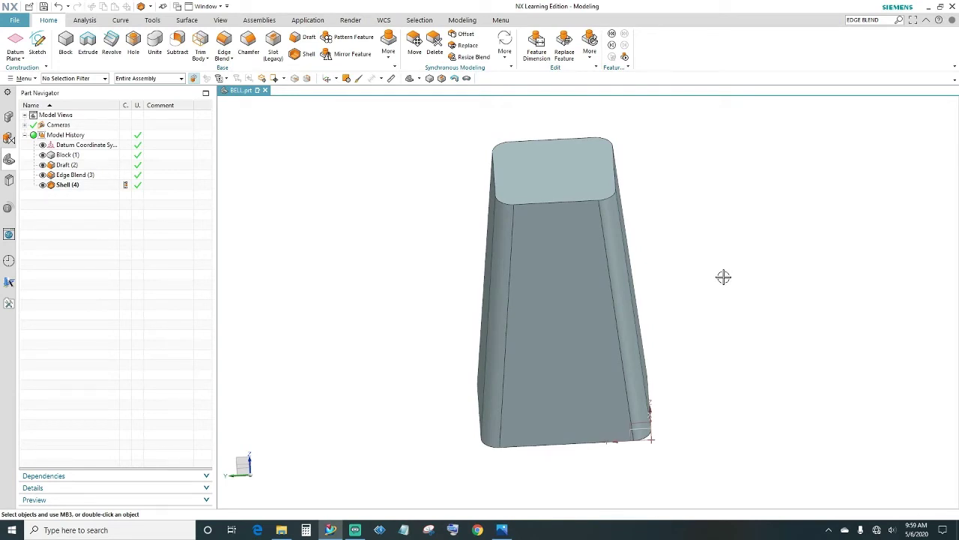
{"action": "middle_click_drag", "start_coordinate": [709, 230], "coordinate": [709, 278]}
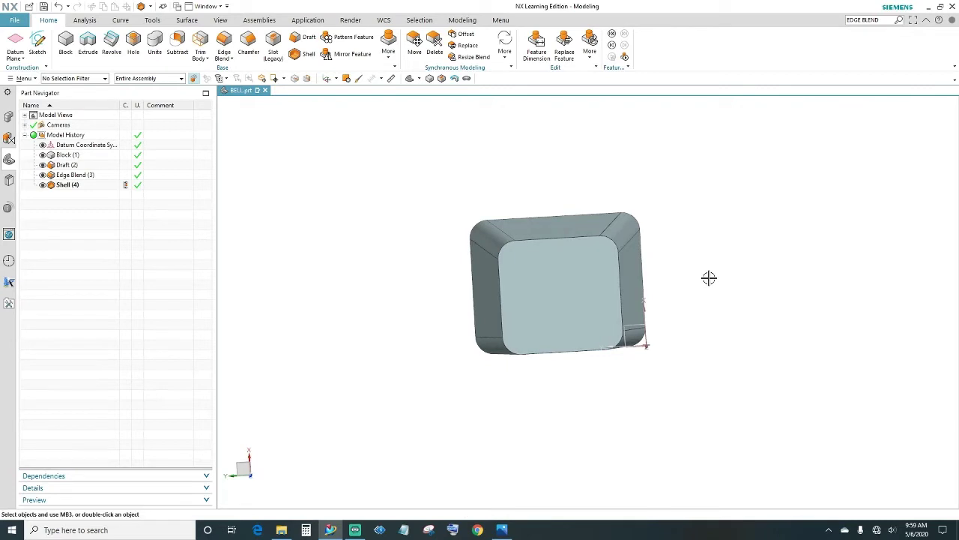
{"action": "left_click", "coordinate": [37, 44]}
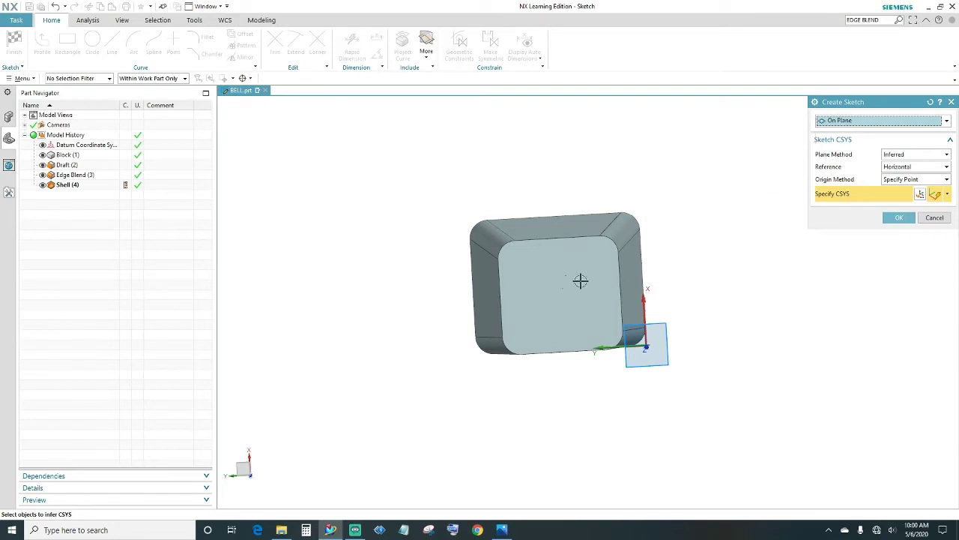
{"action": "left_click", "coordinate": [563, 281]}
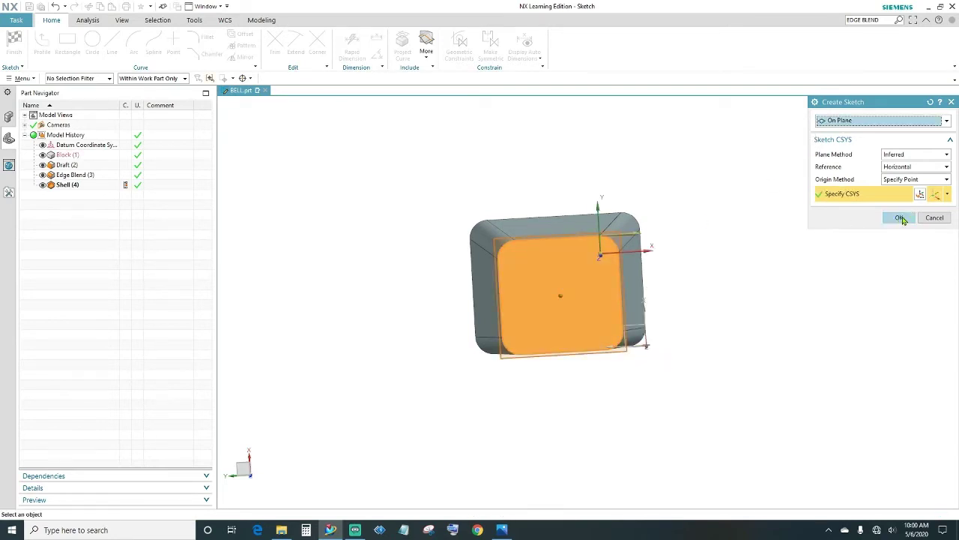
{"action": "left_click", "coordinate": [901, 217]}
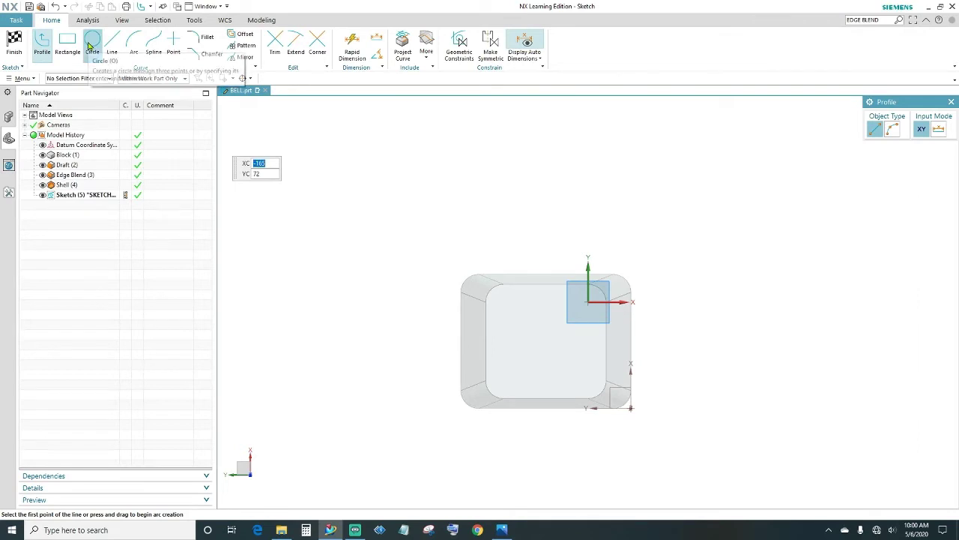
- Sketch a circle about 17.9 mm in diameter near the middle of the small end face
{"action": "left_click", "coordinate": [91, 43]}
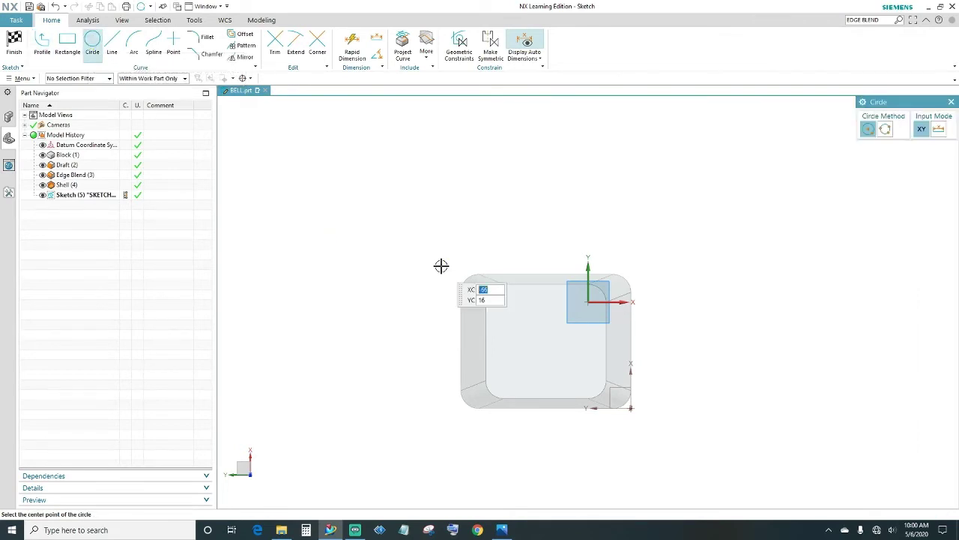
{"action": "left_click", "coordinate": [547, 337]}
{"action": "left_click", "coordinate": [566, 346]}
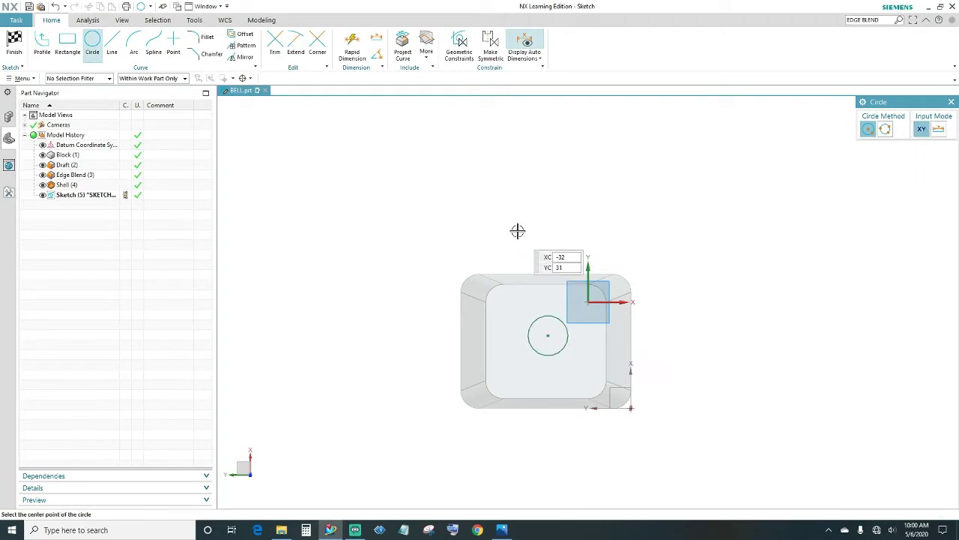
{"action": "key", "text": "Escape"}
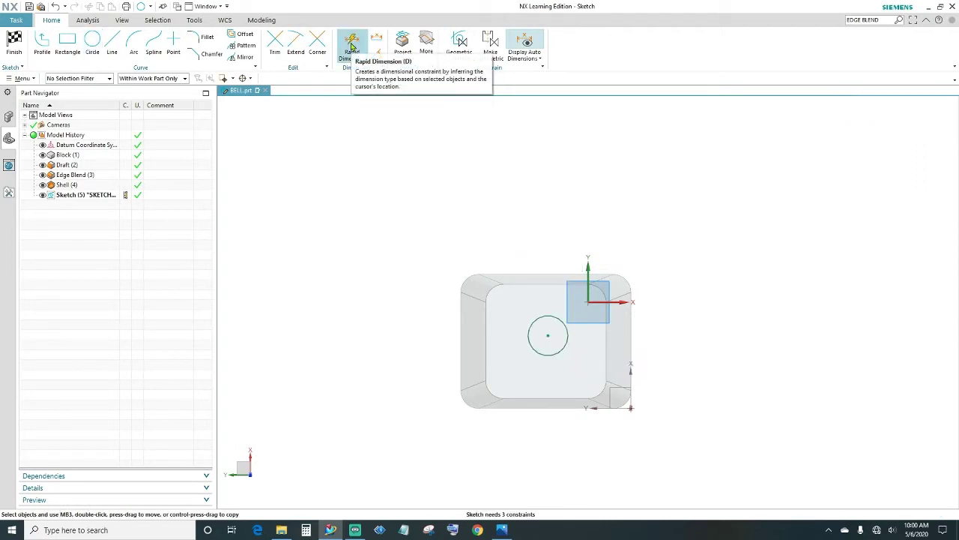
- Dimension the circle's diameter and set it to 10 mm
{"action": "left_click", "coordinate": [352, 49]}
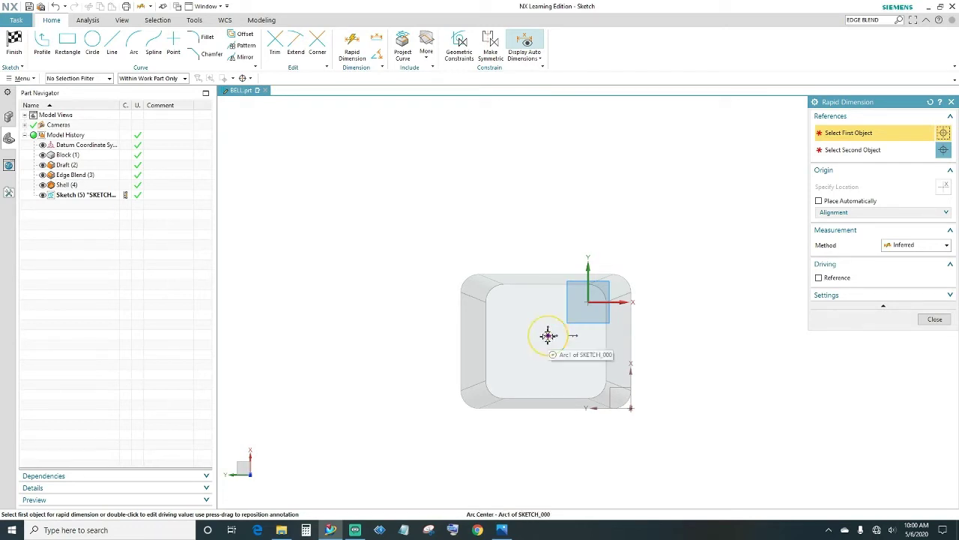
{"action": "left_click", "coordinate": [548, 335]}
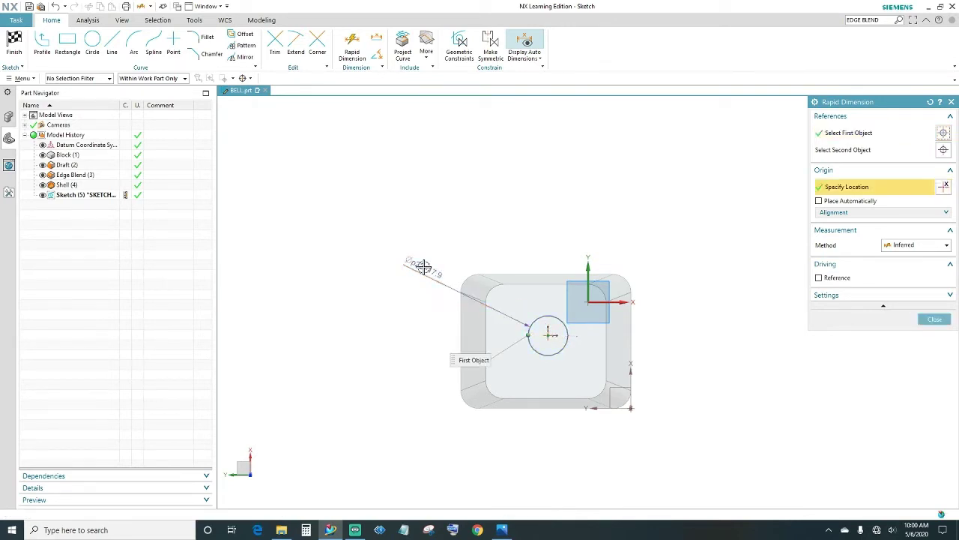
{"action": "left_click", "coordinate": [424, 266]}
{"action": "left_click", "coordinate": [424, 266]}
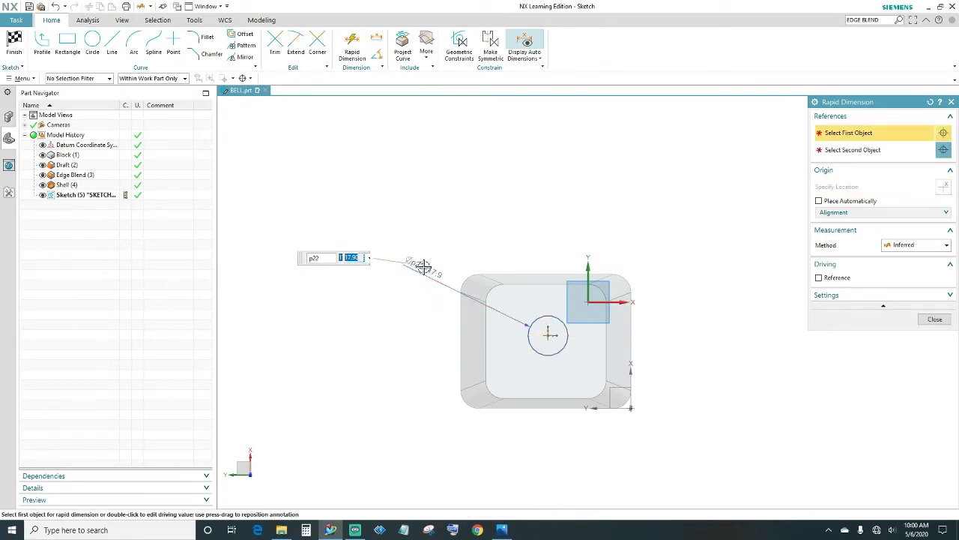
{"action": "type", "text": "10"}
{"action": "key", "text": "Return"}
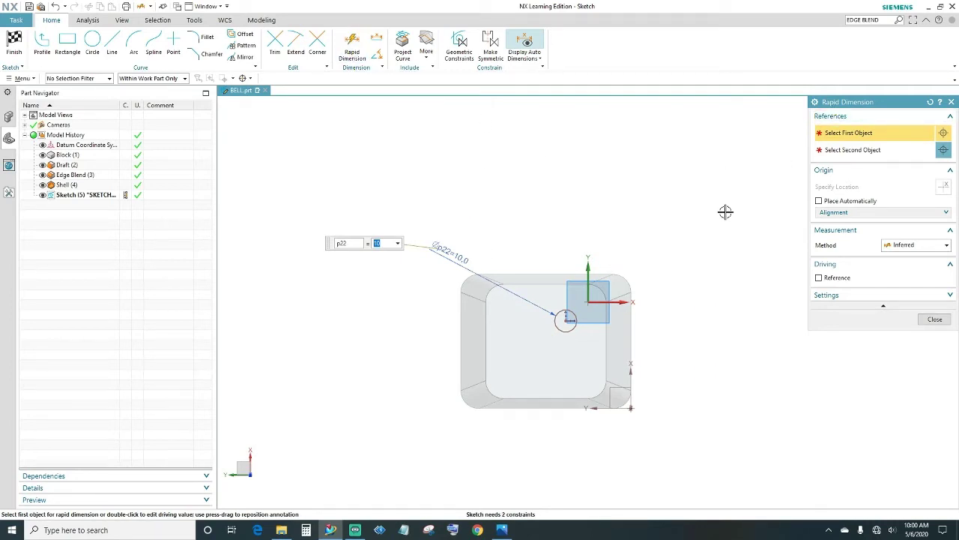
- Dimension the horizontal distance from the end face's left edge to the circle's centre as 27 mm
{"action": "scroll", "coordinate": [564, 349], "scroll_direction": "up", "scroll_amount": 3}
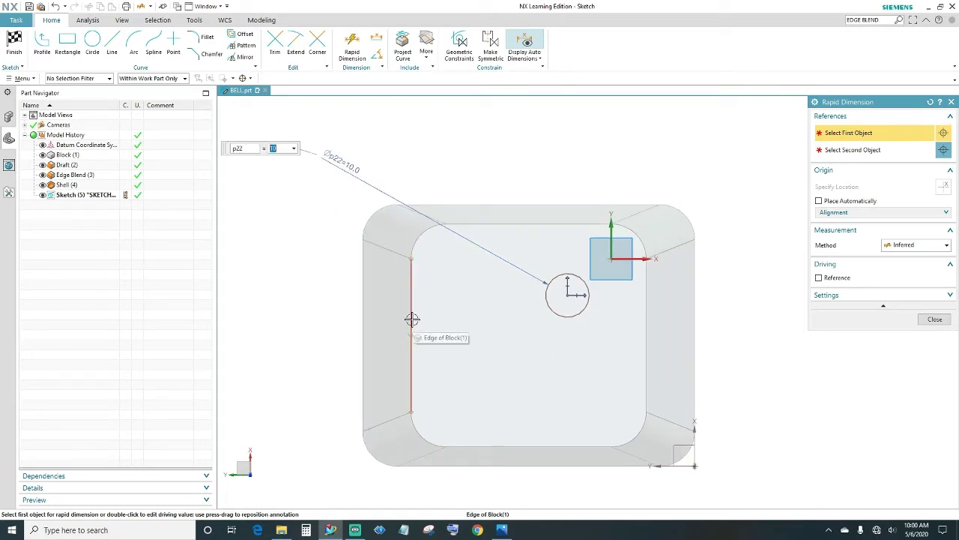
{"action": "left_click", "coordinate": [412, 319]}
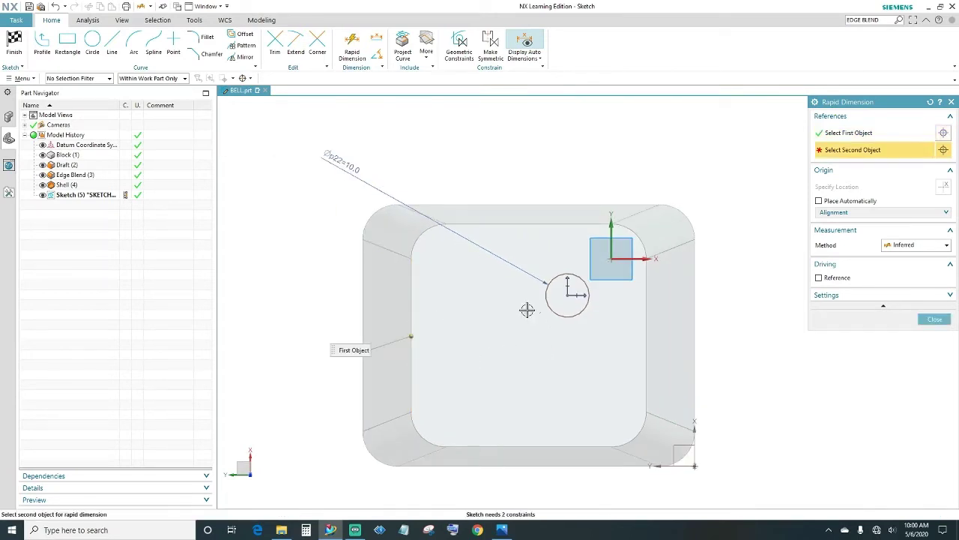
{"action": "left_click", "coordinate": [567, 294]}
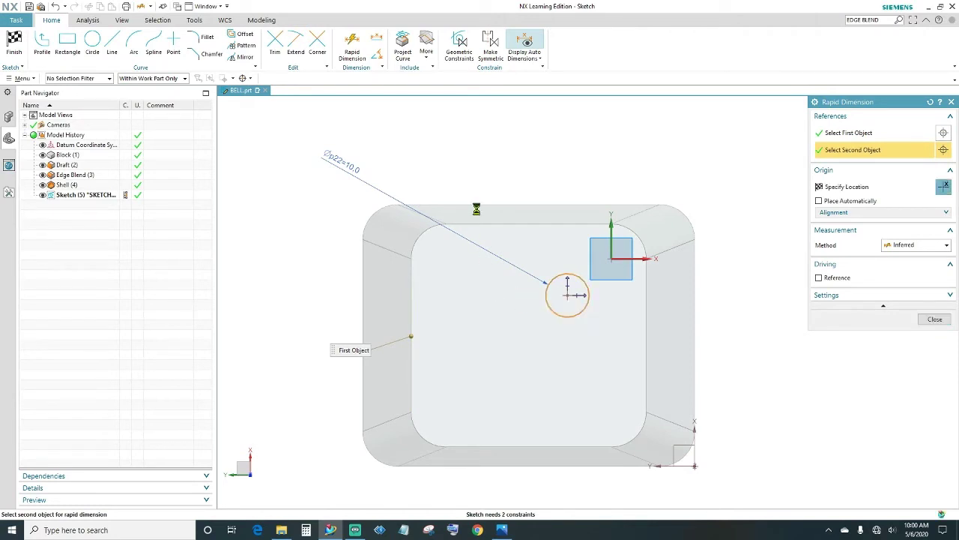
{"action": "left_click", "coordinate": [479, 167]}
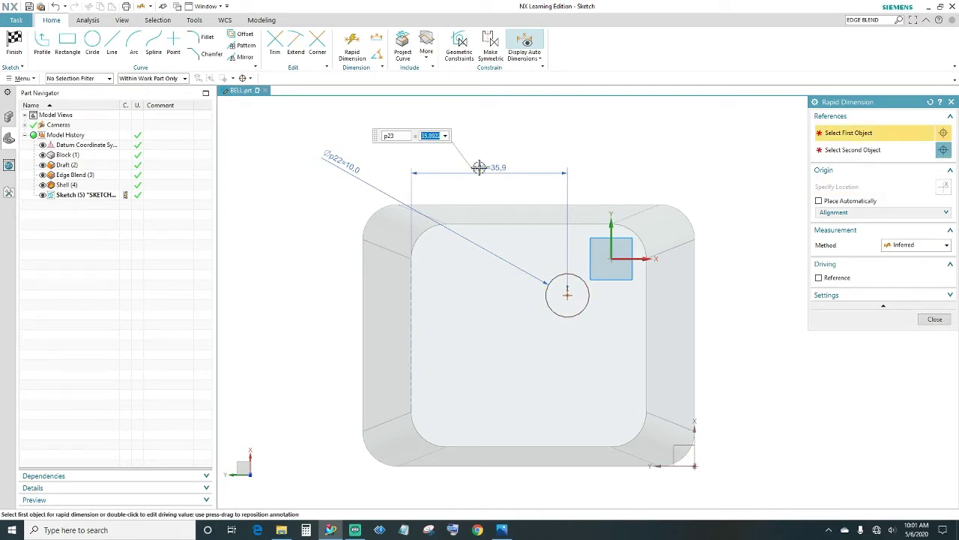
{"action": "type", "text": "27"}
{"action": "key", "text": "Return"}
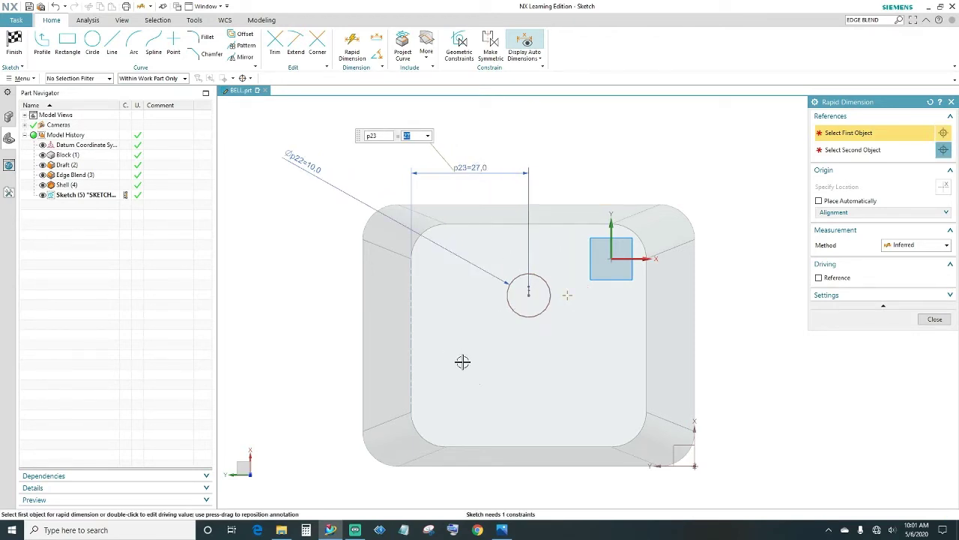
- Dimension the vertical distance from the end face's lower edge to the circle's centre as 25.6 mm and finish the sketch
{"action": "left_click", "coordinate": [510, 446]}
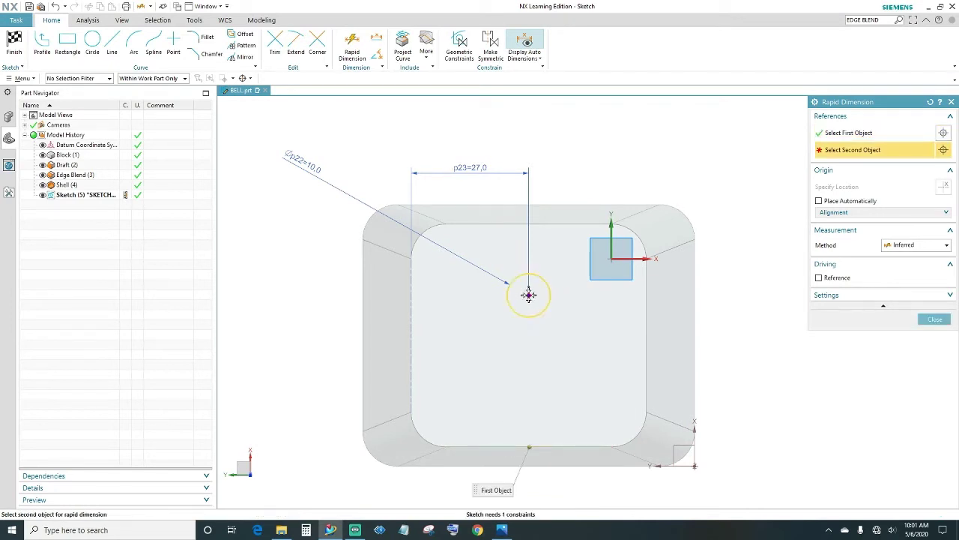
{"action": "left_click", "coordinate": [529, 295]}
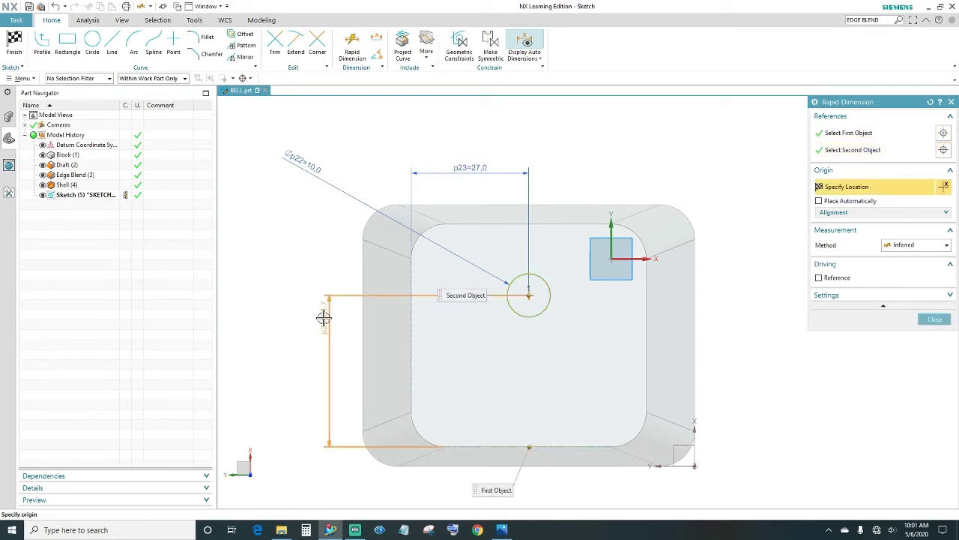
{"action": "left_click", "coordinate": [323, 318]}
{"action": "double_click", "coordinate": [323, 318]}
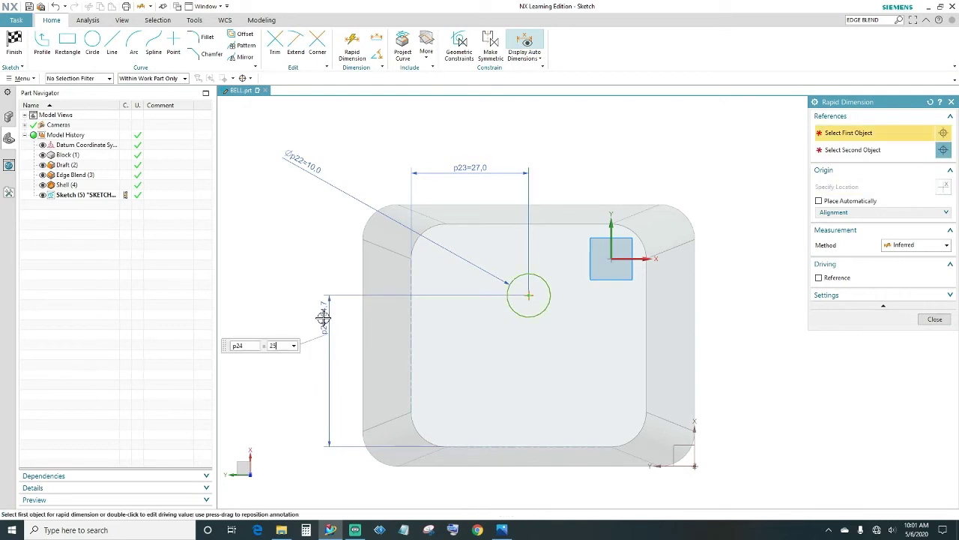
{"action": "key", "text": "Return"}
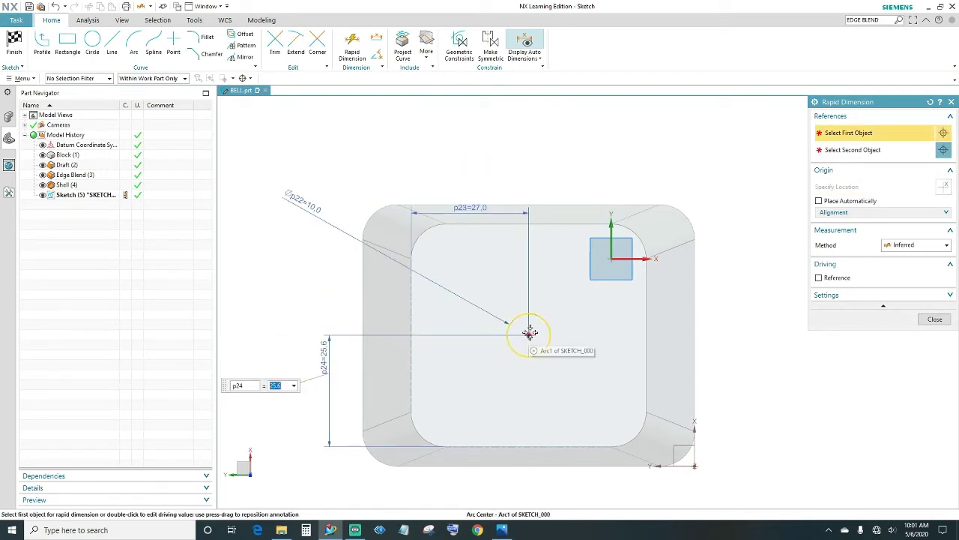
{"action": "left_click", "coordinate": [935, 319]}
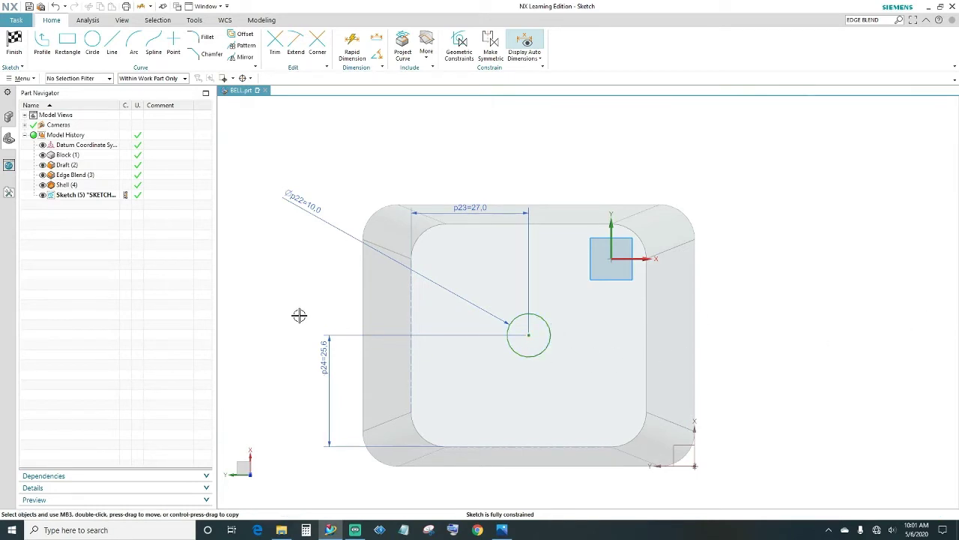
{"action": "mouse_move", "coordinate": [298, 315]}
{"action": "middle_mouse_down"}
{"action": "mouse_move", "coordinate": [298, 301]}
{"action": "mouse_move", "coordinate": [300, 315]}
{"action": "middle_mouse_up"}
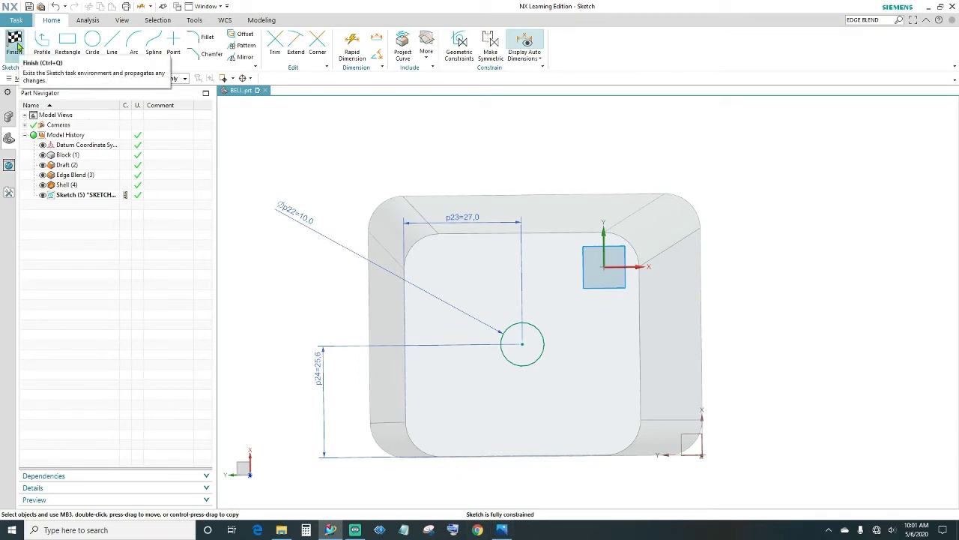
{"action": "left_click", "coordinate": [18, 47]}
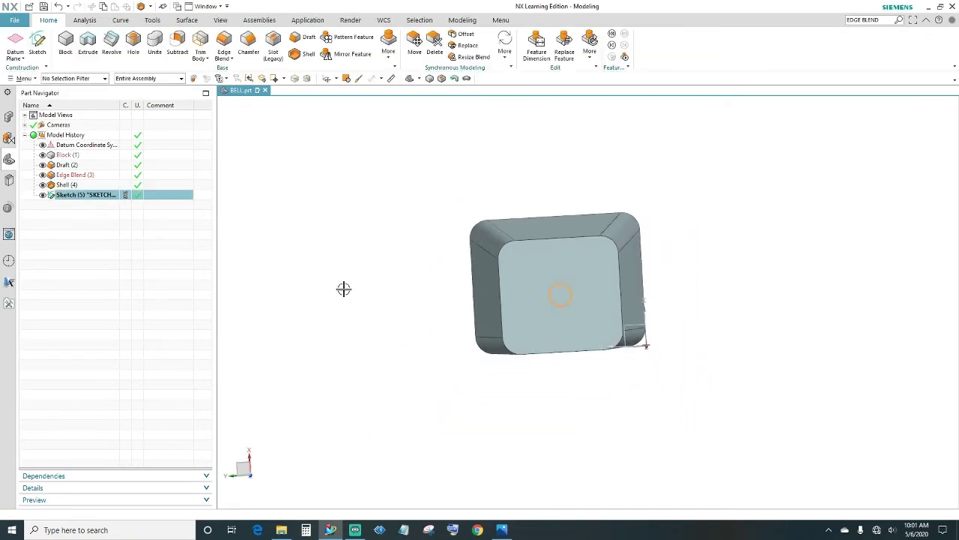
- Extrude the 10 mm circle 101.6 mm outward from the small end, with a -2.5° draft from the start limit
{"action": "middle_click_drag", "start_coordinate": [343, 287], "coordinate": [346, 275]}
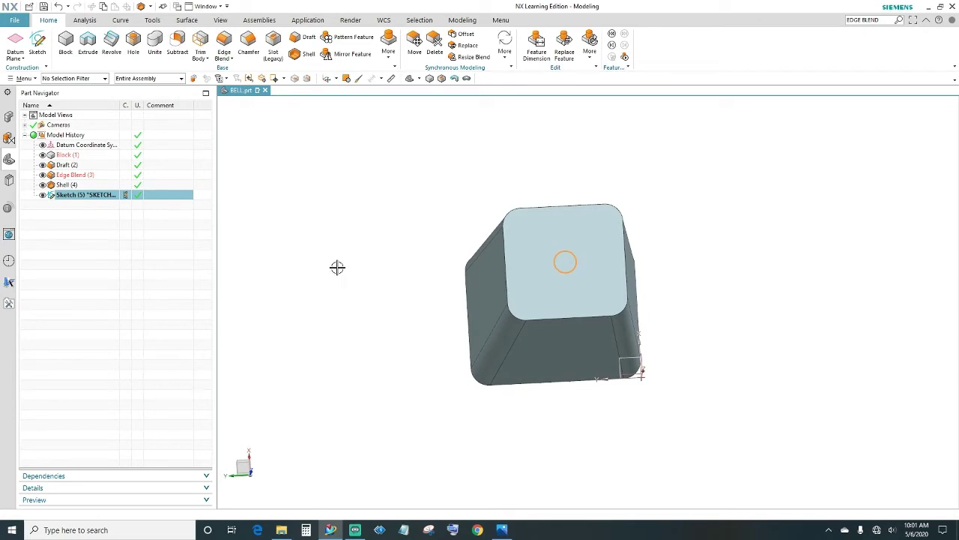
{"action": "left_click", "coordinate": [88, 41]}
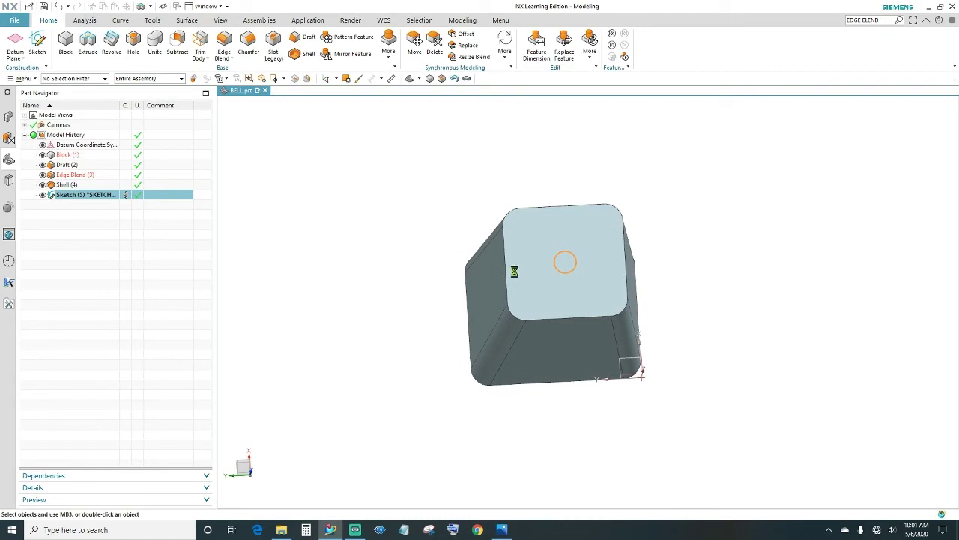
{"action": "left_click", "coordinate": [569, 252]}
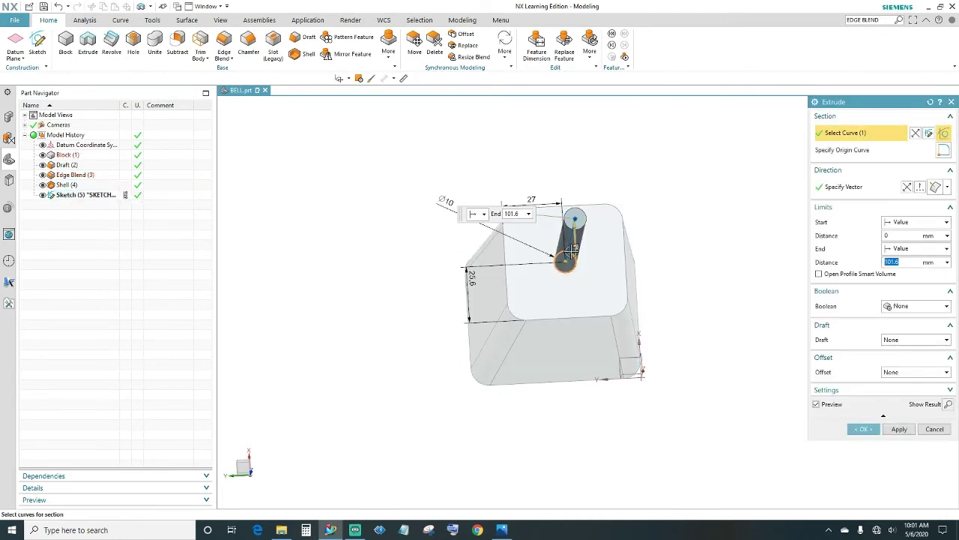
{"action": "middle_click_drag", "start_coordinate": [711, 263], "coordinate": [664, 329]}
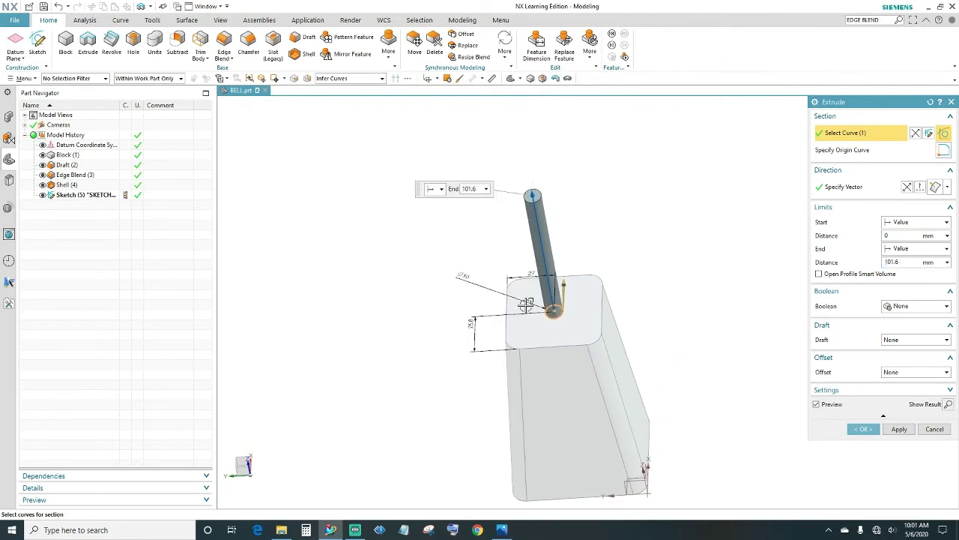
{"action": "left_click", "coordinate": [895, 264]}
{"action": "left_click", "coordinate": [904, 339]}
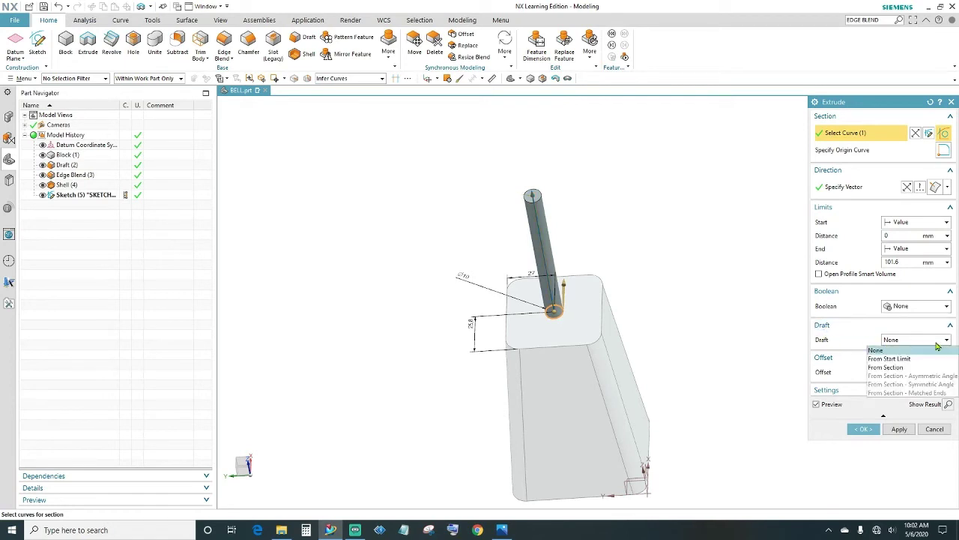
{"action": "left_click", "coordinate": [895, 359]}
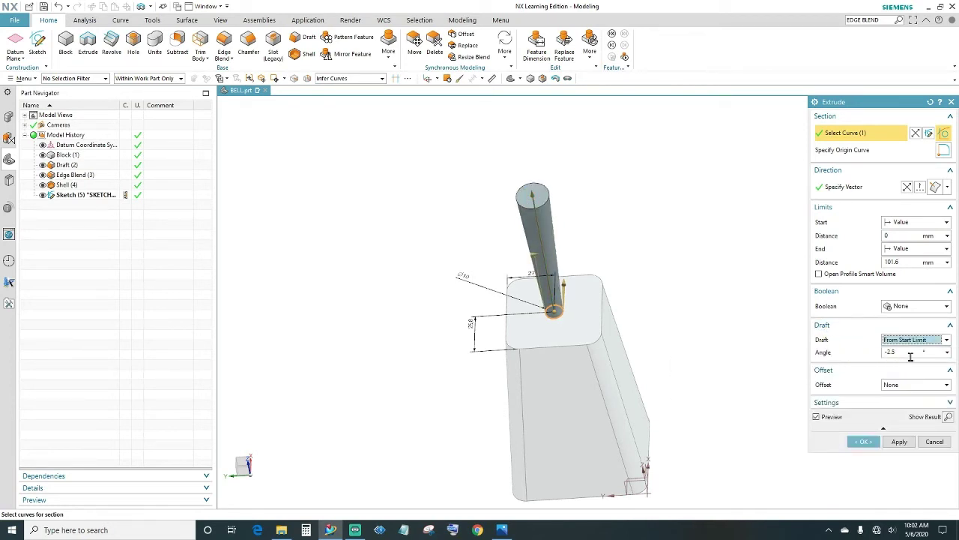
{"action": "mouse_move", "coordinate": [658, 308]}
{"action": "middle_mouse_down"}
{"action": "mouse_move", "coordinate": [659, 270]}
{"action": "mouse_move", "coordinate": [657, 299]}
{"action": "middle_mouse_up"}
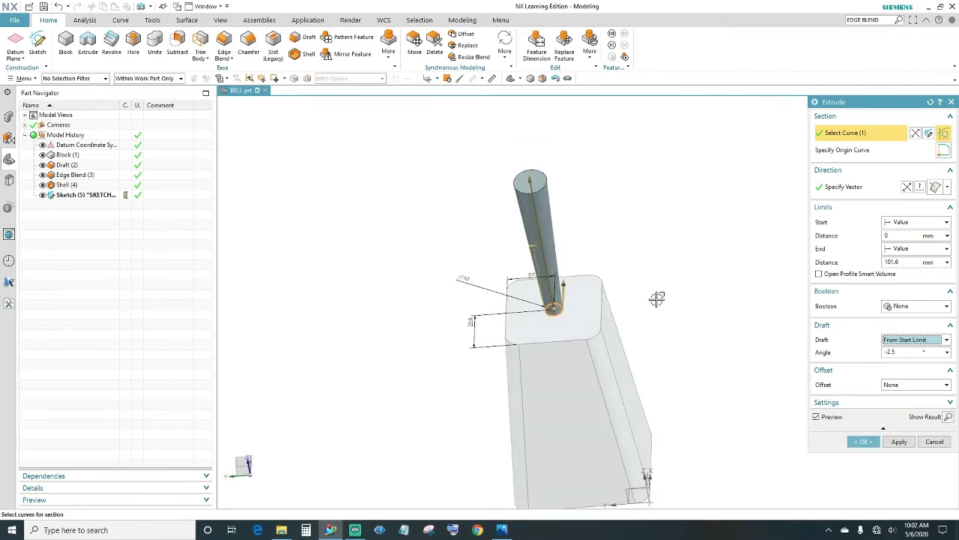
{"action": "left_click", "coordinate": [865, 442]}
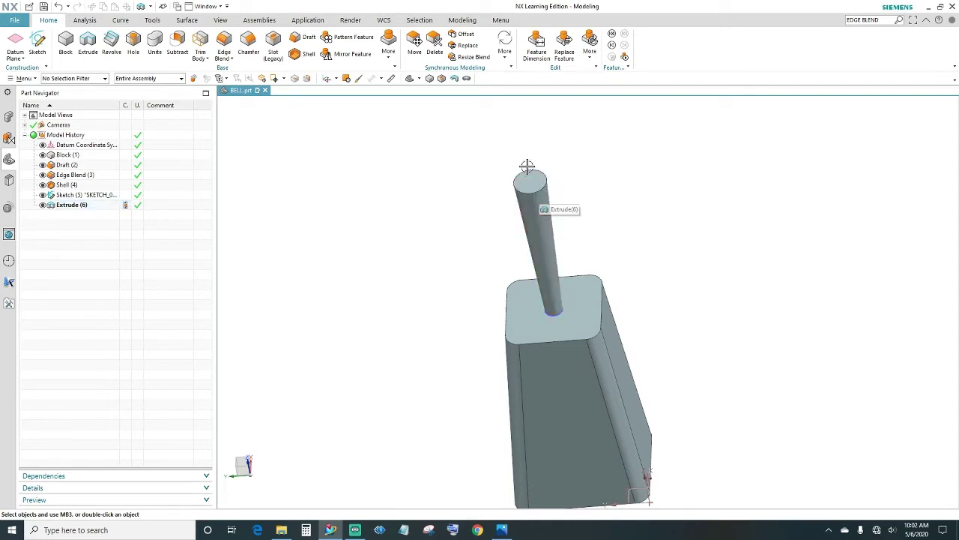
- Blend the circular edge at the handle's free end with a 5 mm radius
{"action": "left_click", "coordinate": [223, 41]}
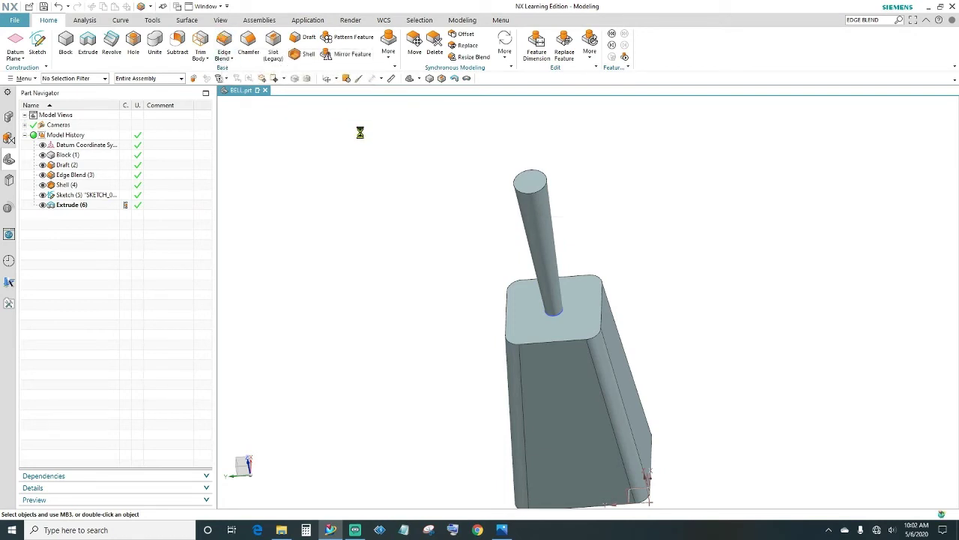
{"action": "left_click", "coordinate": [527, 189]}
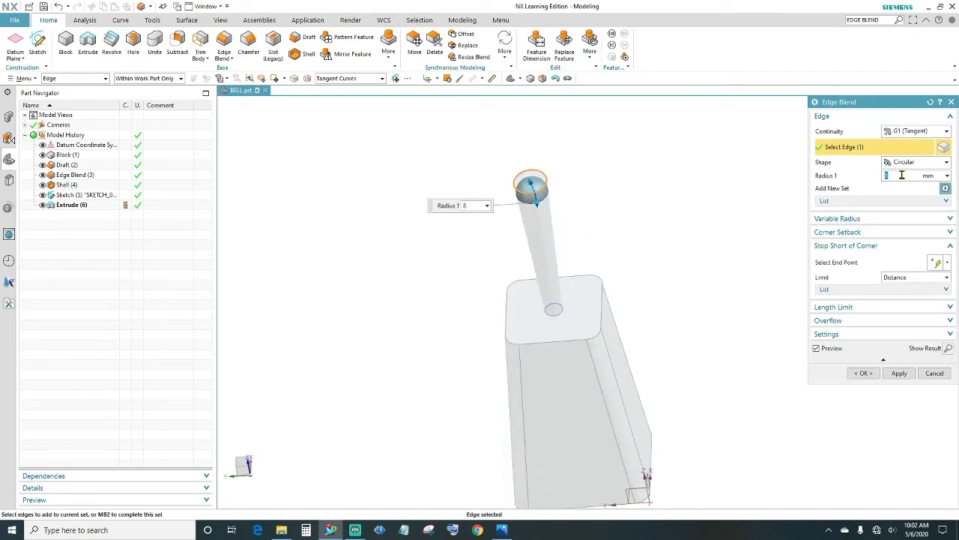
{"action": "type", "text": "5"}
{"action": "key", "text": "Tab"}
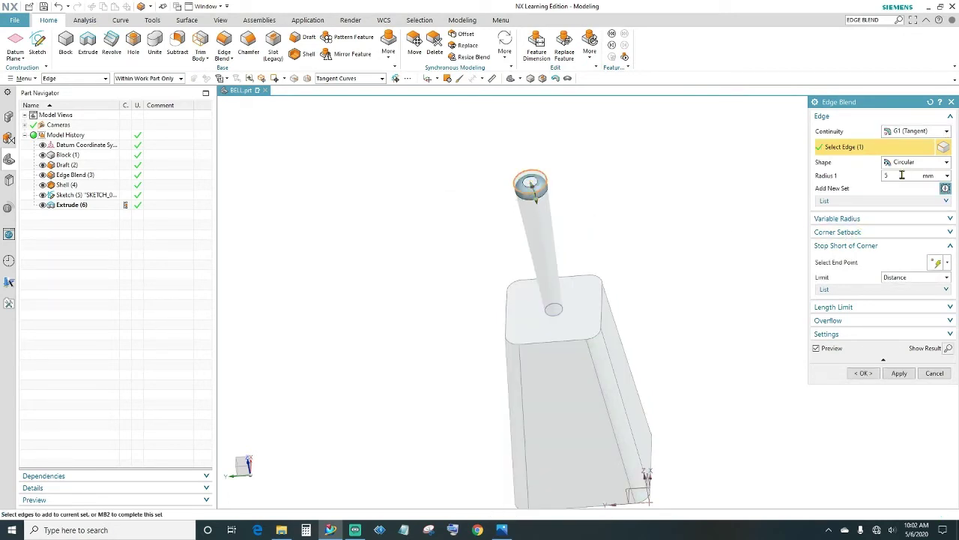
{"action": "left_click", "coordinate": [862, 373]}
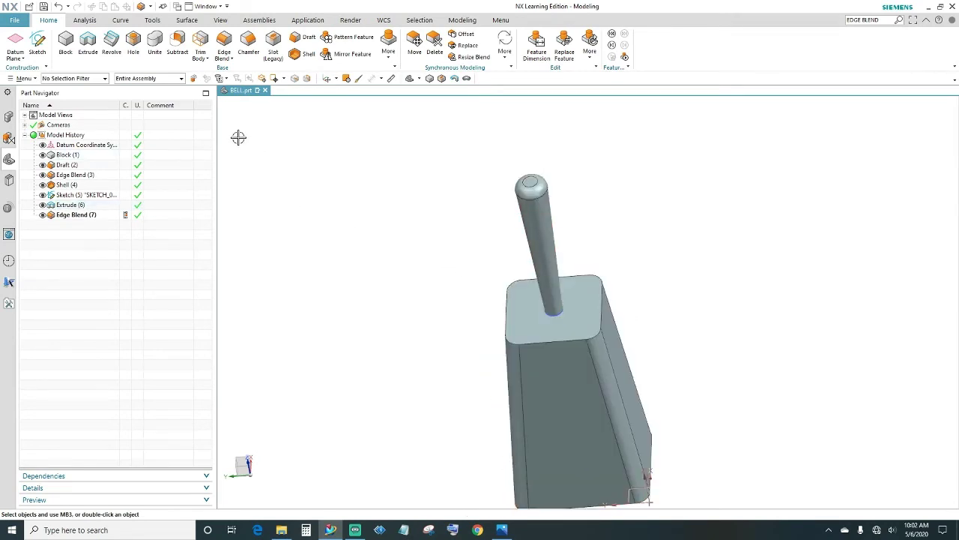
- Unite the handle with the bell body, using the bell body as the target and the handle as the tool
{"action": "left_click", "coordinate": [153, 47]}
{"action": "left_click", "coordinate": [553, 343]}
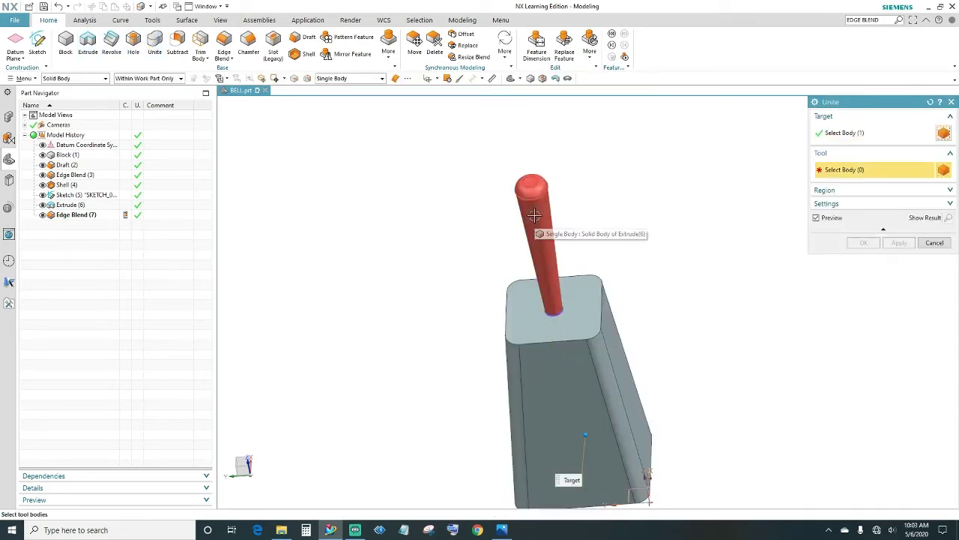
{"action": "left_click", "coordinate": [536, 218]}
{"action": "left_click", "coordinate": [860, 243]}
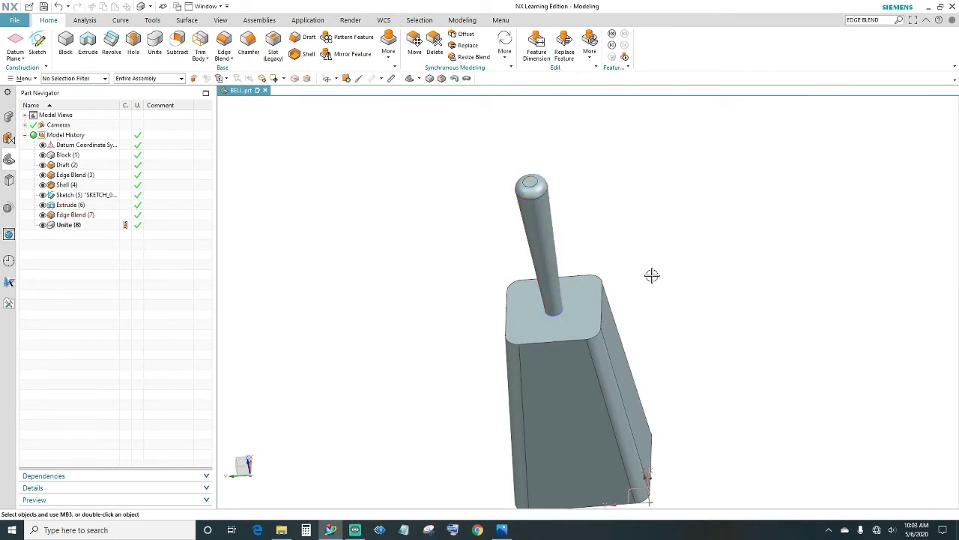
- Start a sketch on the flat inner floor face of the shelled bell body
{"action": "scroll", "coordinate": [659, 313], "scroll_direction": "down", "scroll_amount": 1}
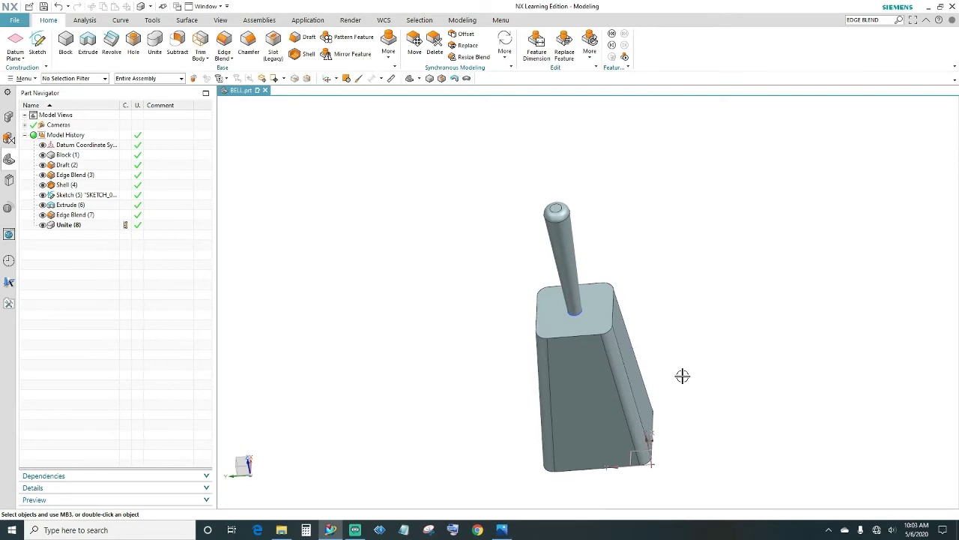
{"action": "middle_click_drag", "start_coordinate": [682, 375], "coordinate": [595, 311]}
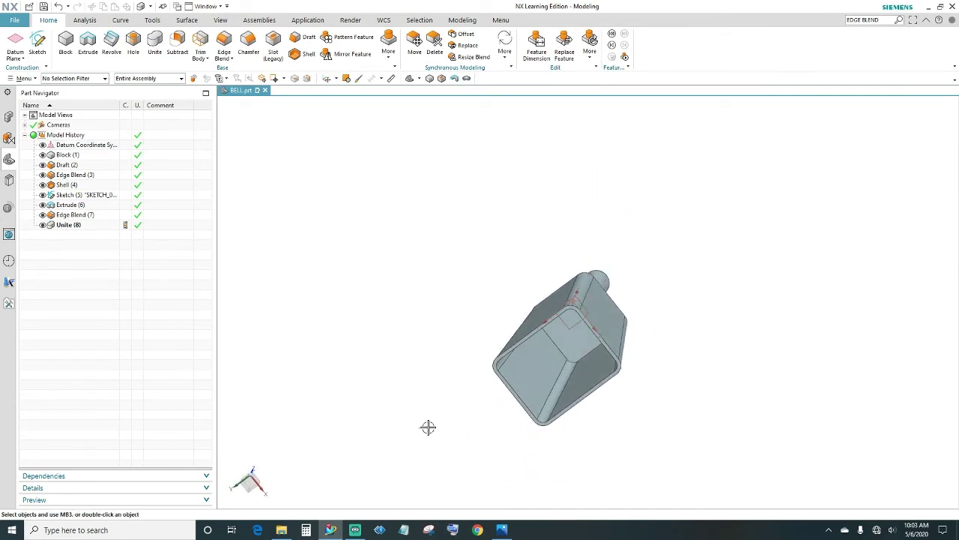
{"action": "mouse_move", "coordinate": [430, 422]}
{"action": "middle_mouse_down"}
{"action": "mouse_move", "coordinate": [439, 398]}
{"action": "mouse_move", "coordinate": [429, 392]}
{"action": "mouse_move", "coordinate": [432, 407]}
{"action": "middle_mouse_up"}
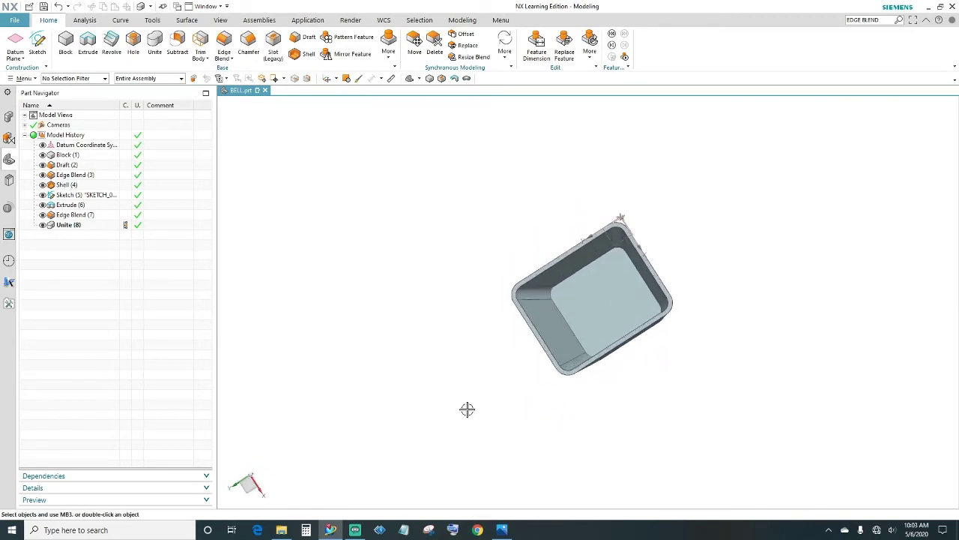
{"action": "scroll", "coordinate": [467, 409], "scroll_direction": "up", "scroll_amount": 1}
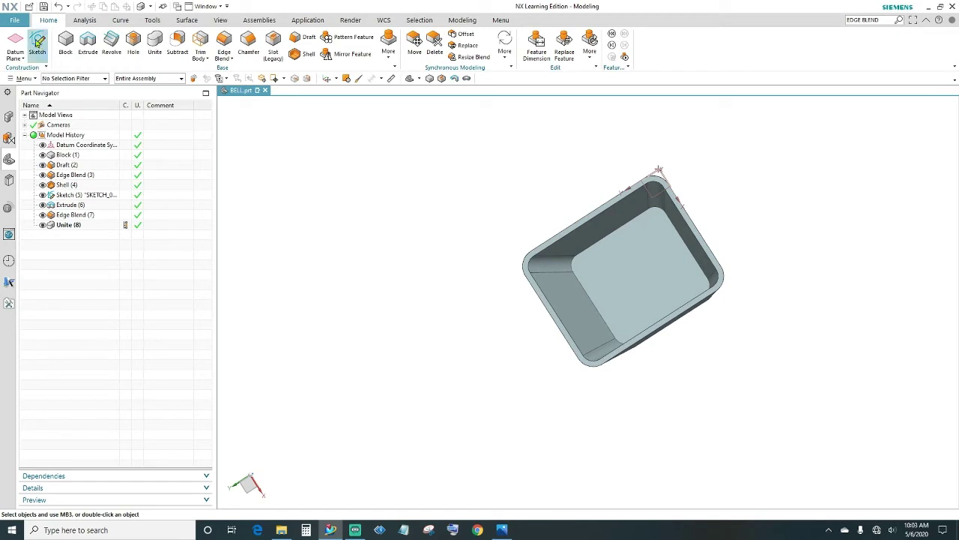
{"action": "left_click", "coordinate": [37, 41]}
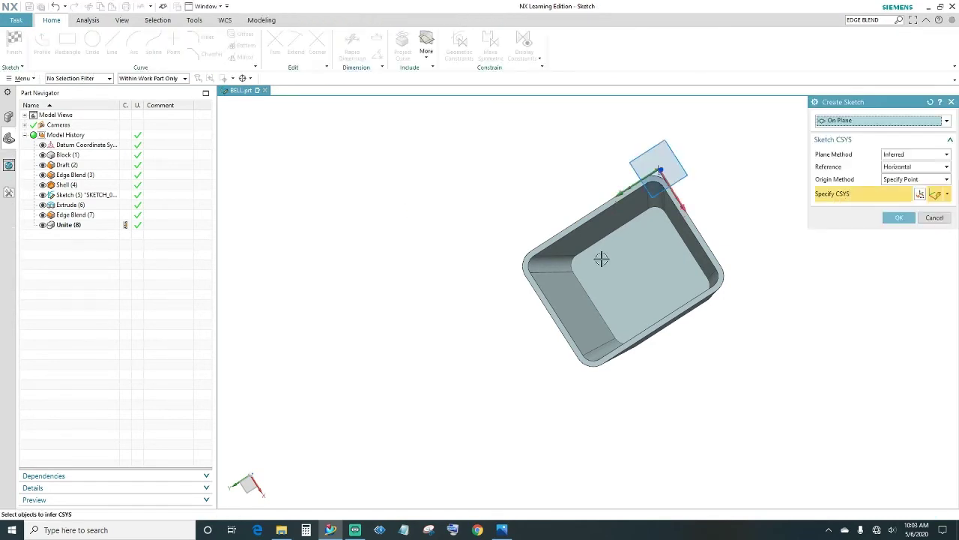
{"action": "left_click", "coordinate": [642, 268]}
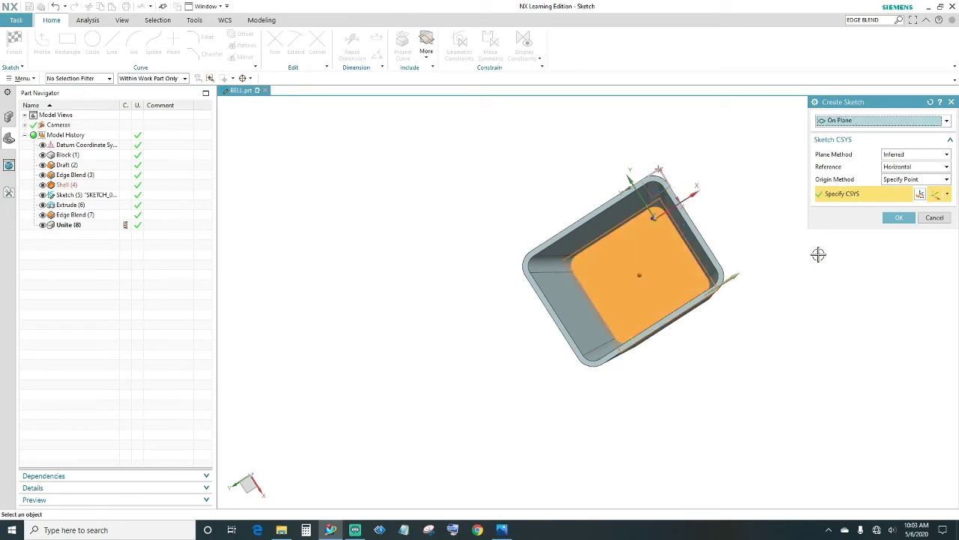
{"action": "left_click", "coordinate": [898, 217]}
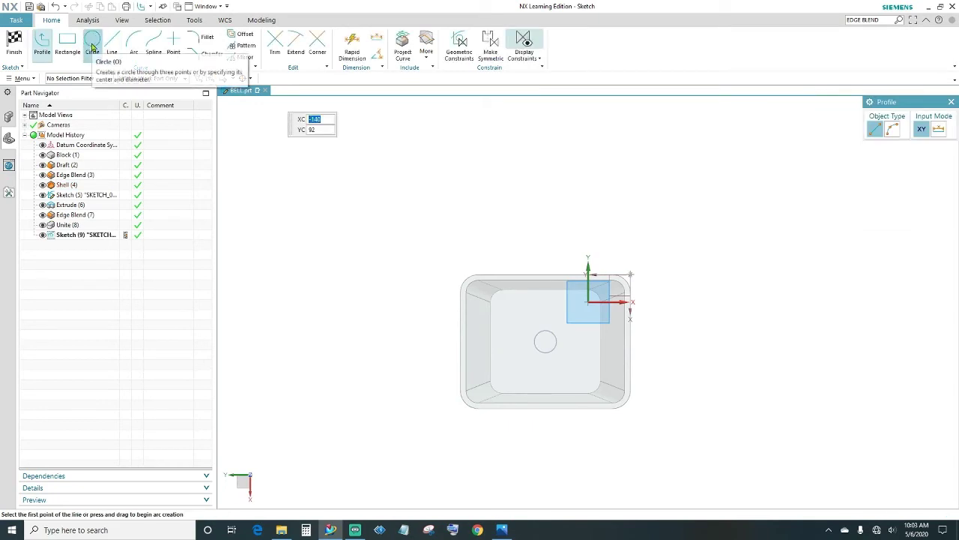
- Sketch a circle about 18.4 mm in diameter, centred on the handle's circle
{"action": "left_click", "coordinate": [93, 42]}
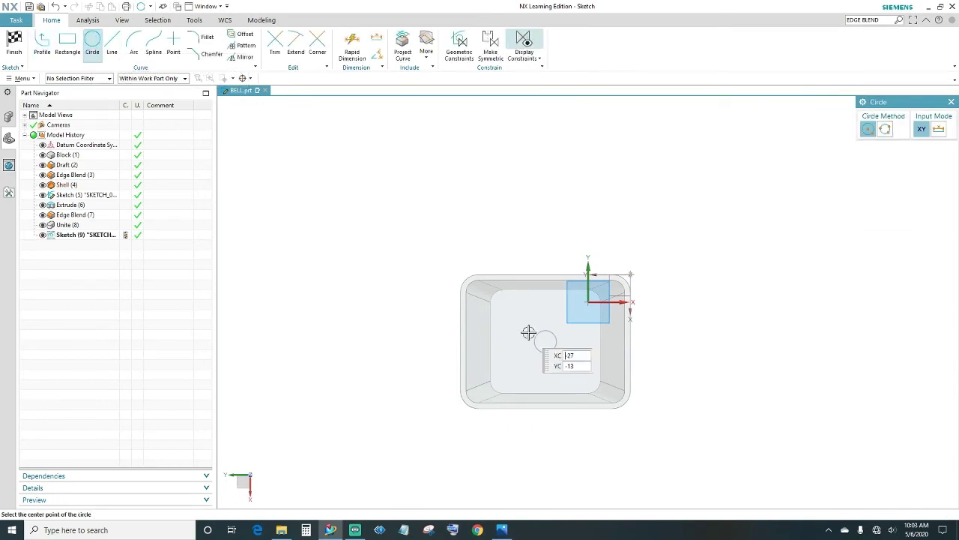
{"action": "left_click", "coordinate": [545, 342]}
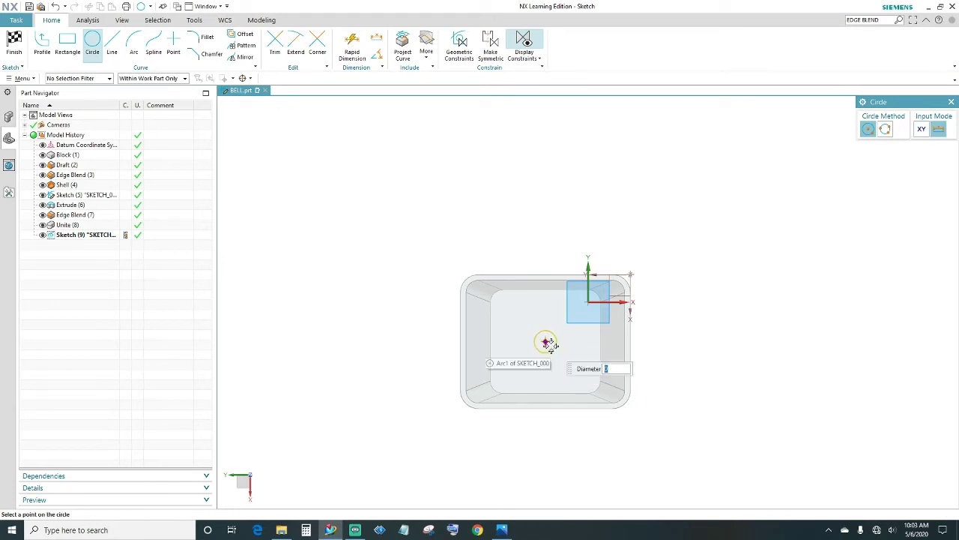
{"action": "left_click", "coordinate": [567, 356]}
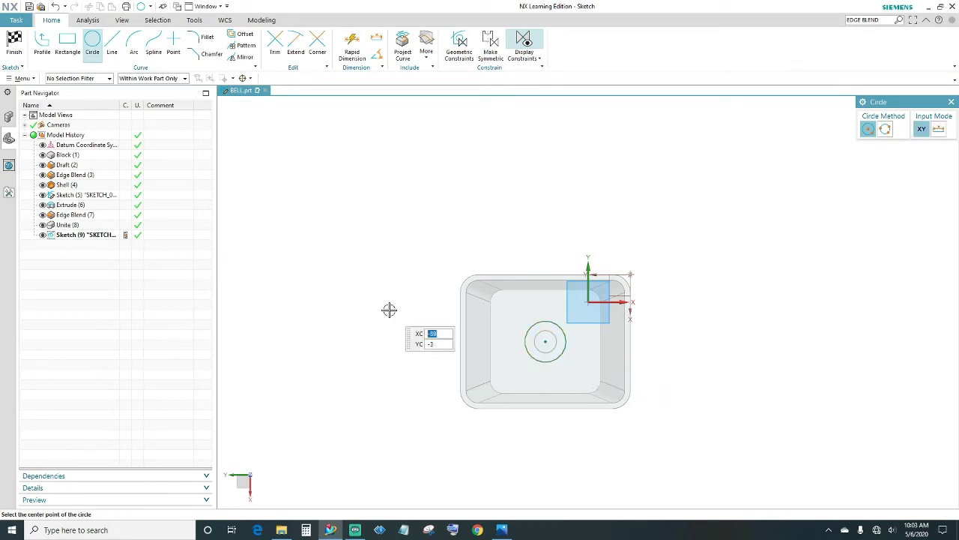
{"action": "key", "text": "Escape"}
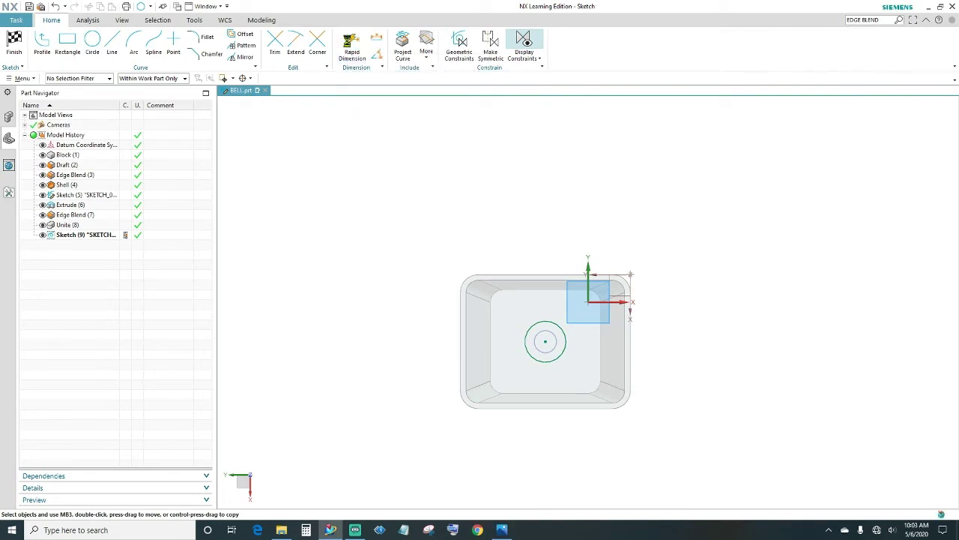
- Dimension the new circle's diameter and set it to 5 mm
{"action": "key", "text": "d"}
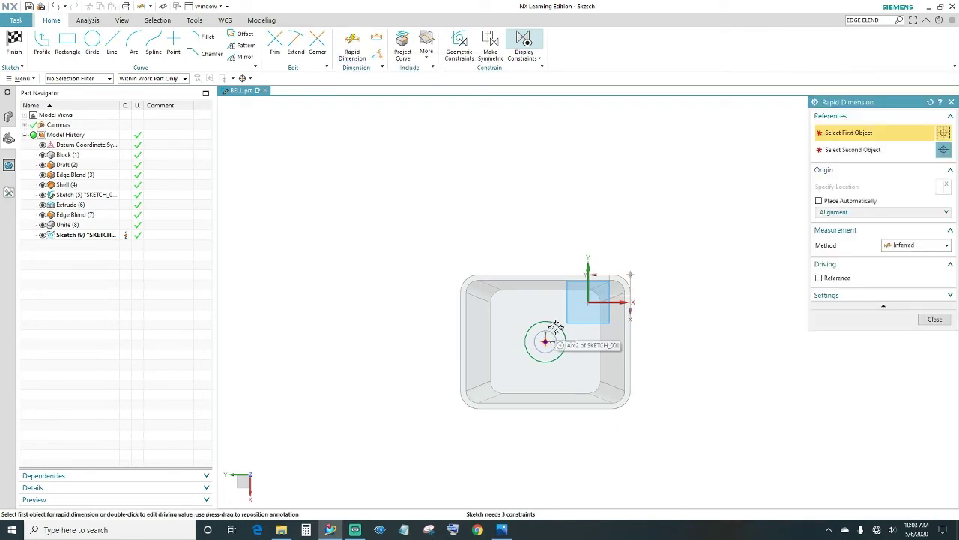
{"action": "left_click", "coordinate": [555, 324]}
{"action": "left_click", "coordinate": [409, 314]}
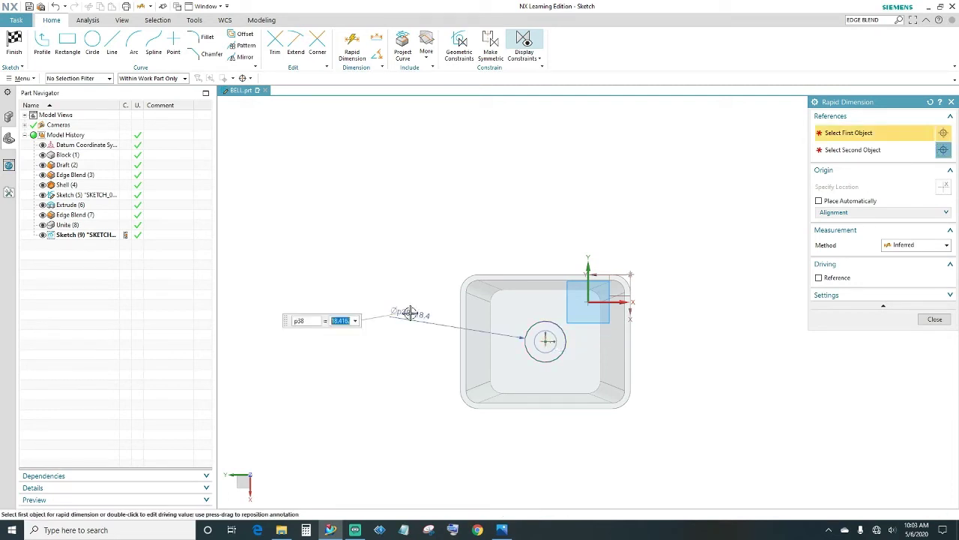
{"action": "type", "text": "5"}
{"action": "key", "text": "Return"}
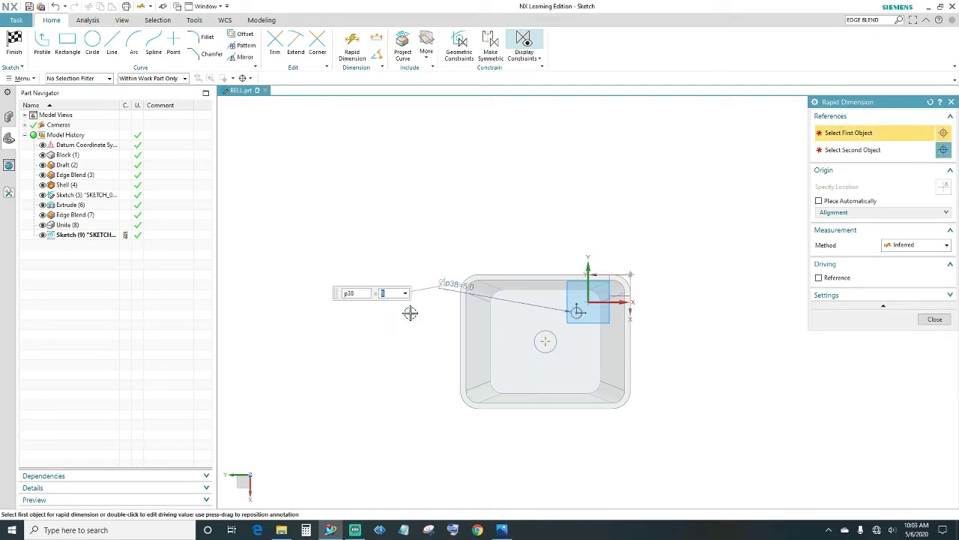
{"action": "left_click", "coordinate": [927, 320]}
- Make the 5 mm circle's centre coincident with the centre of the handle's circle and finish the sketch
{"action": "scroll", "coordinate": [585, 330], "scroll_direction": "up", "scroll_amount": 4}
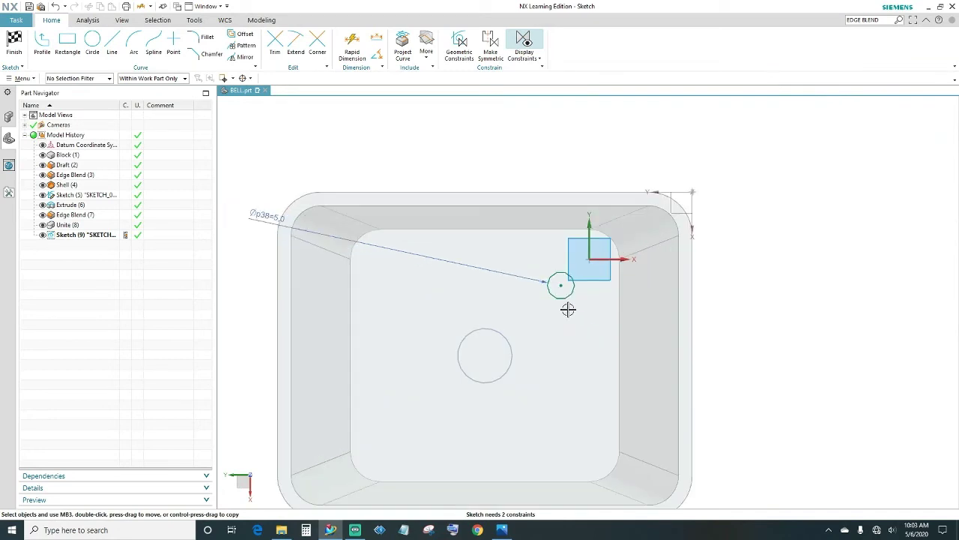
{"action": "left_click", "coordinate": [561, 285]}
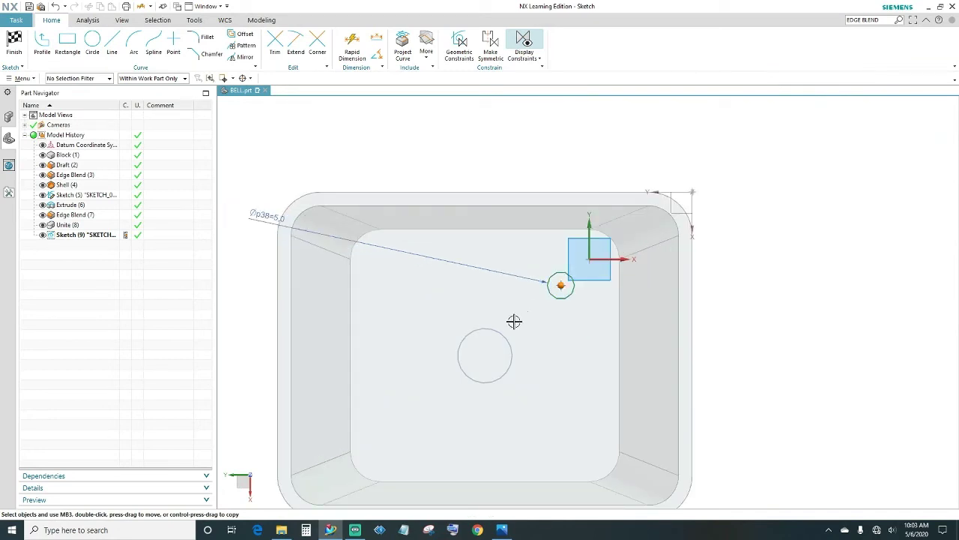
{"action": "left_click", "coordinate": [485, 356]}
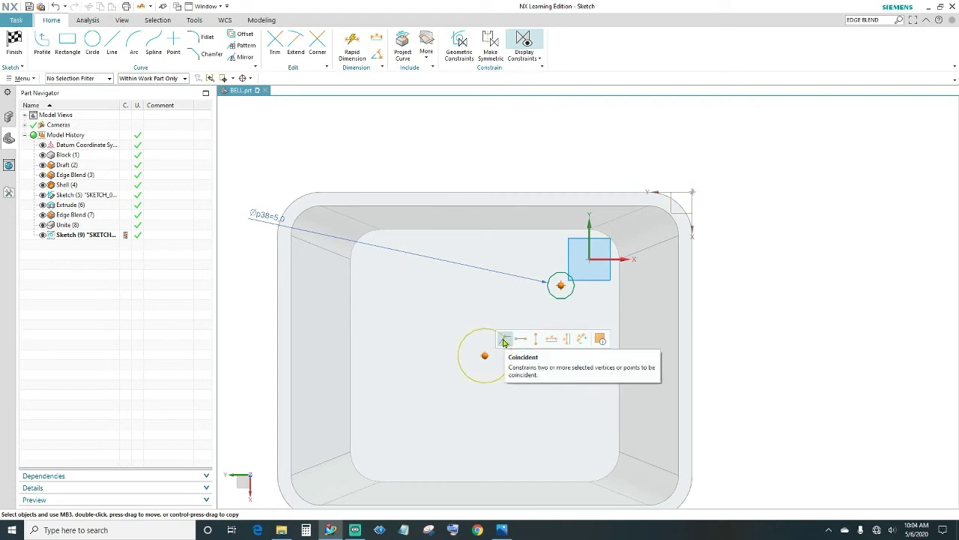
{"action": "left_click", "coordinate": [503, 341]}
{"action": "scroll", "coordinate": [737, 320], "scroll_direction": "down", "scroll_amount": 1}
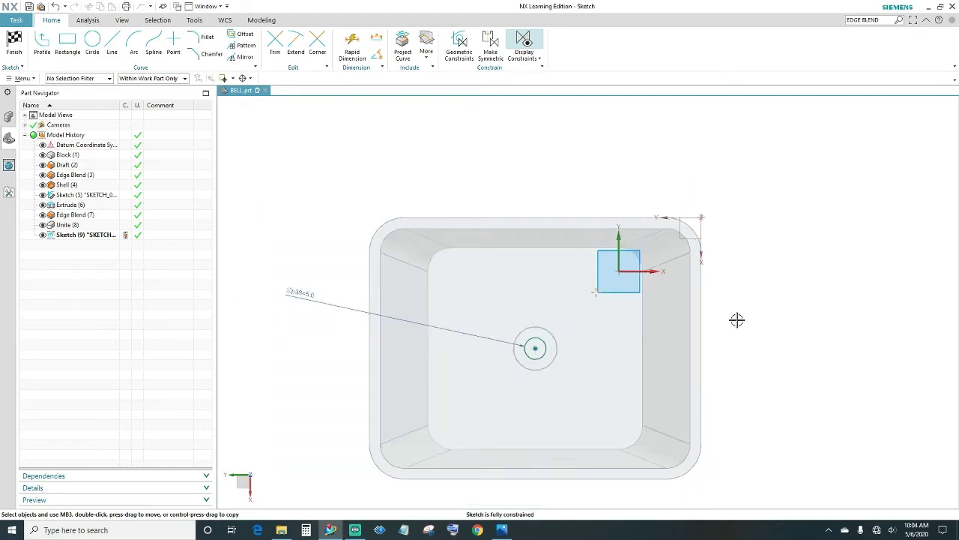
{"action": "scroll", "coordinate": [736, 320], "scroll_direction": "down", "scroll_amount": 1}
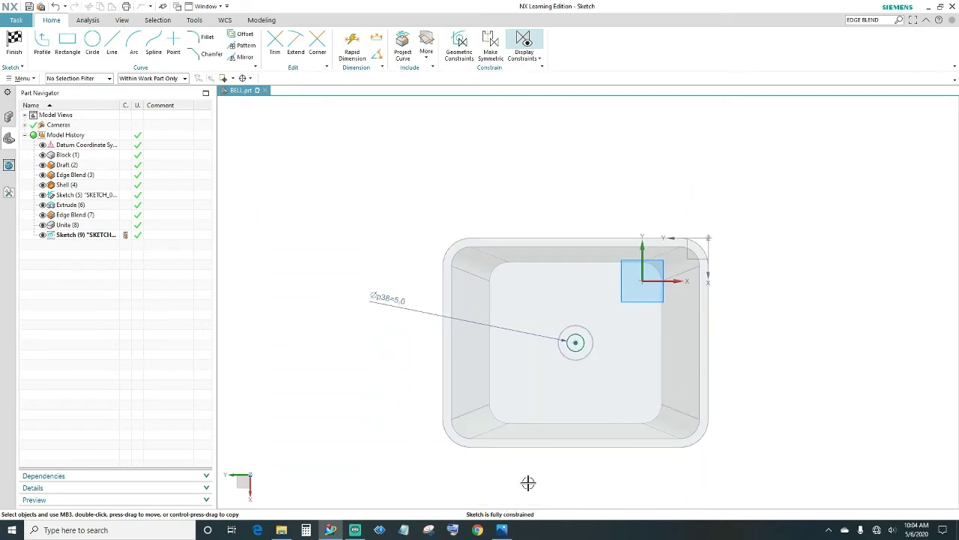
{"action": "left_click", "coordinate": [14, 45]}
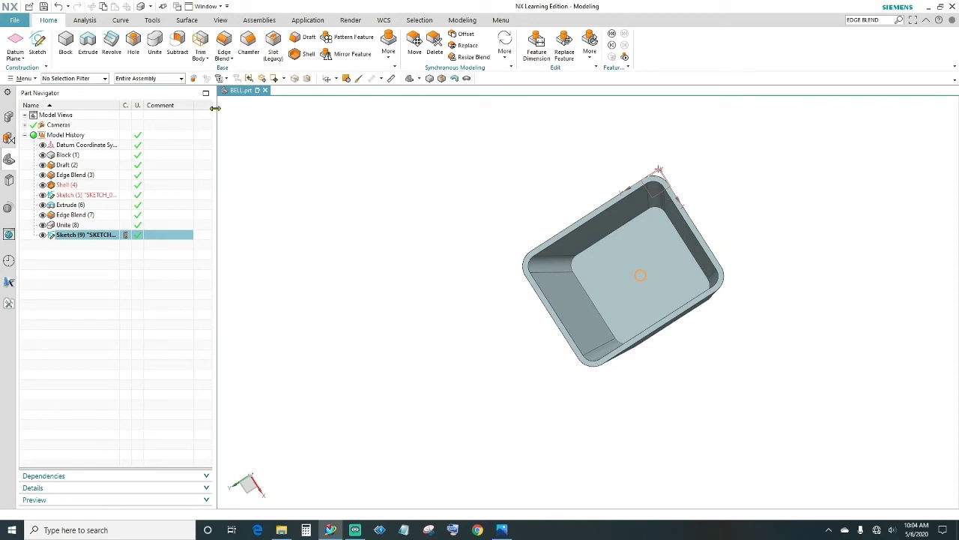
- Extrude the 5 mm circle 120 mm from the inner floor towards the bell's open end as a separate body
{"action": "left_click", "coordinate": [87, 42]}
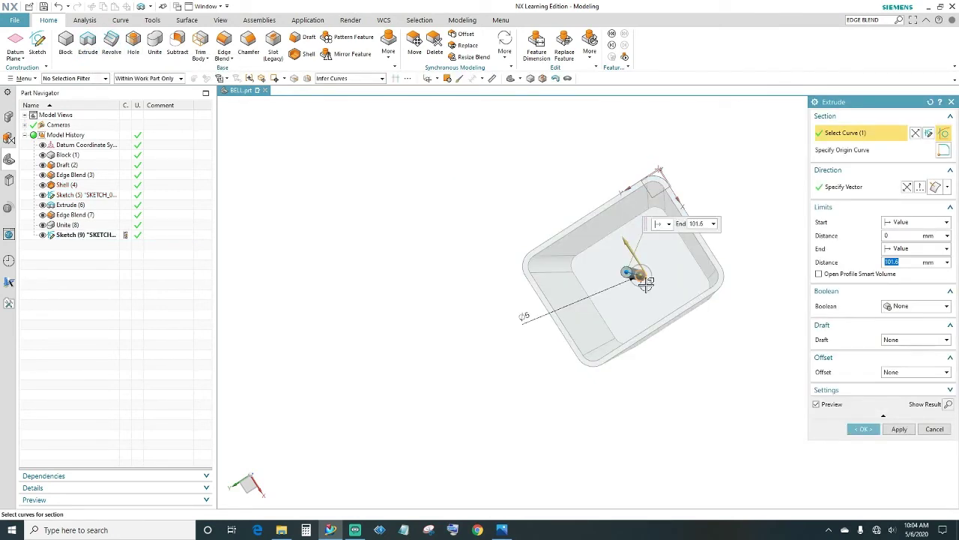
{"action": "middle_click_drag", "start_coordinate": [755, 365], "coordinate": [754, 388]}
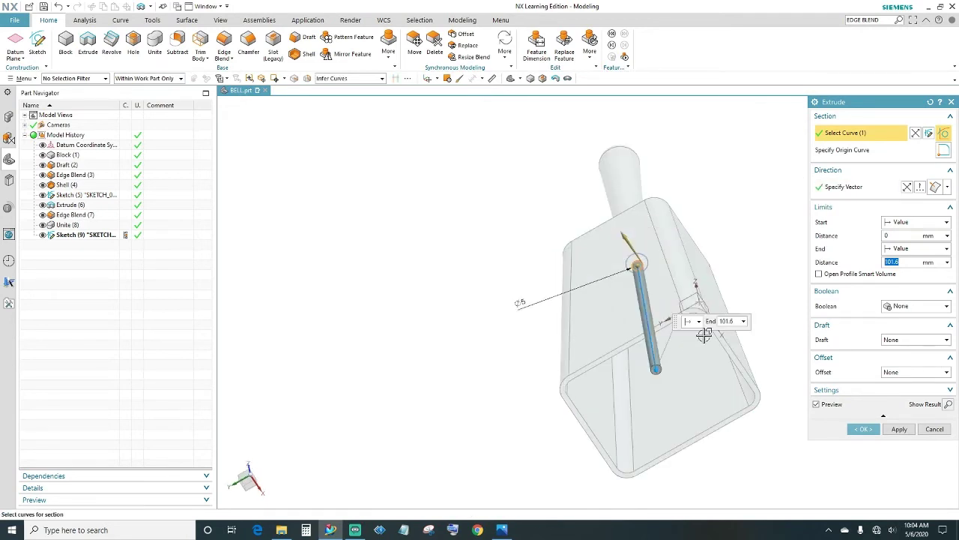
{"action": "middle_click_drag", "start_coordinate": [747, 257], "coordinate": [767, 313]}
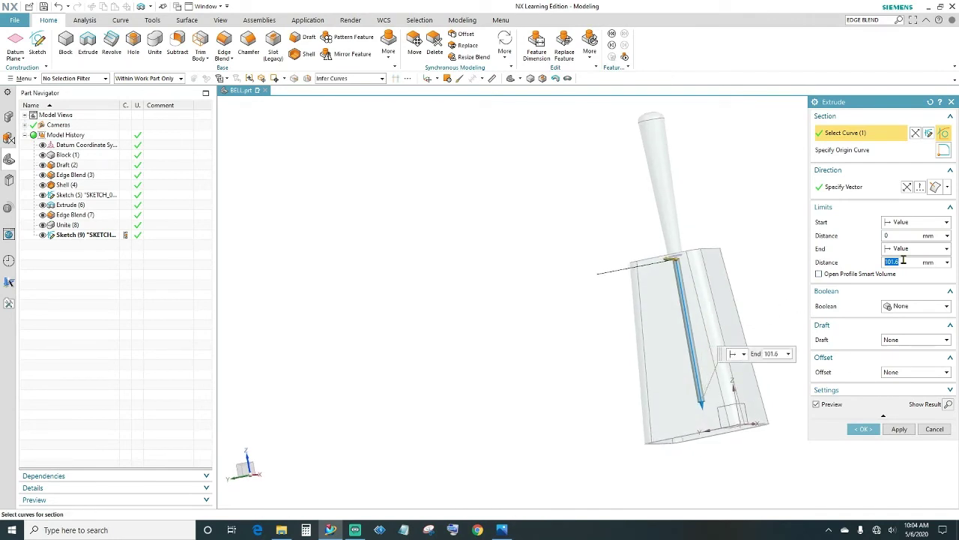
{"action": "type", "text": "120"}
{"action": "key", "text": "Tab"}
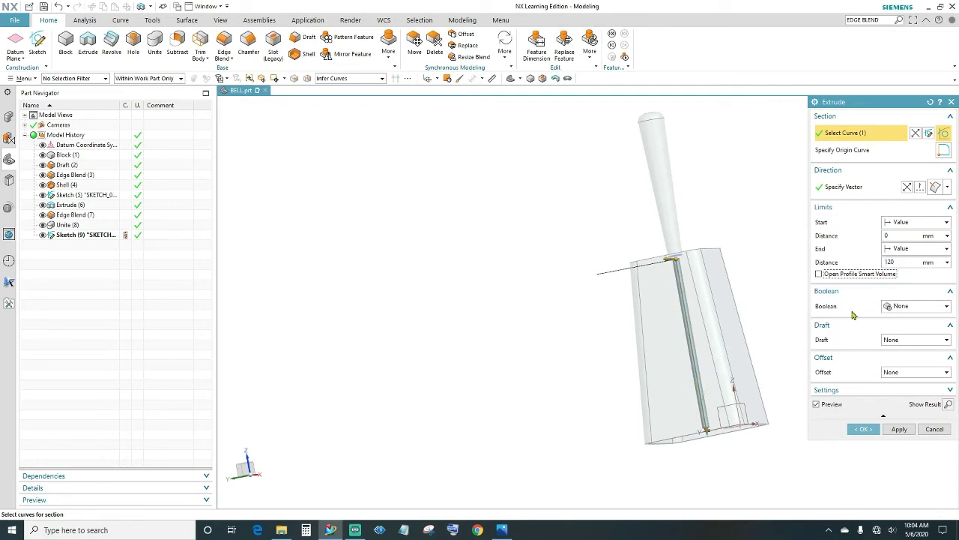
{"action": "left_click", "coordinate": [863, 429]}
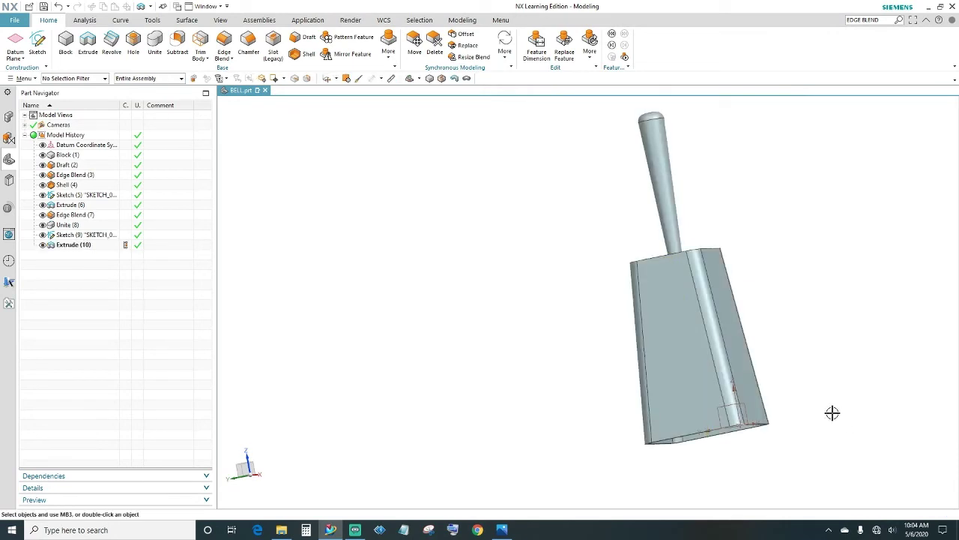
- Create a 20 mm diameter sphere centred on the rod's free end face, with no Boolean
{"action": "middle_click_drag", "start_coordinate": [833, 412], "coordinate": [829, 352]}
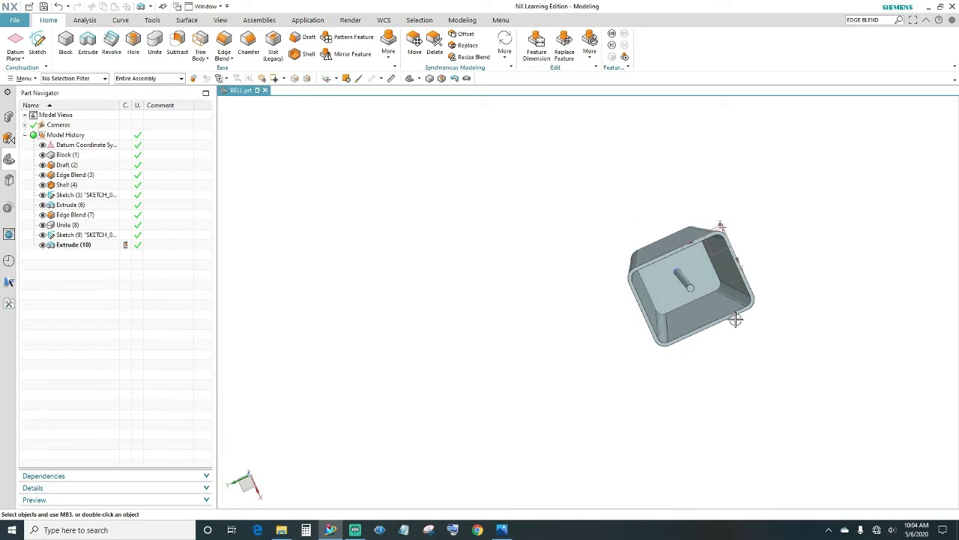
{"action": "scroll", "coordinate": [681, 300], "scroll_direction": "up", "scroll_amount": 5}
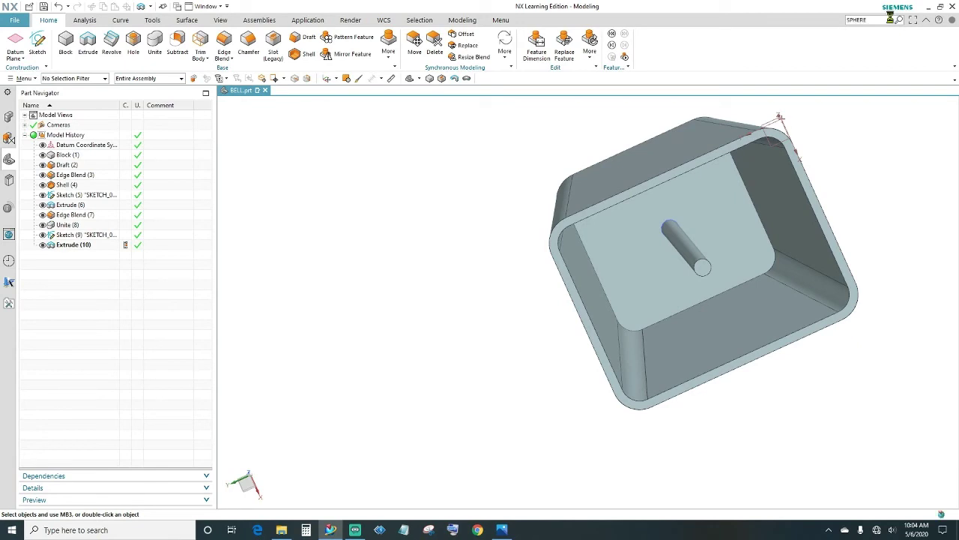
{"action": "key", "text": "Return"}
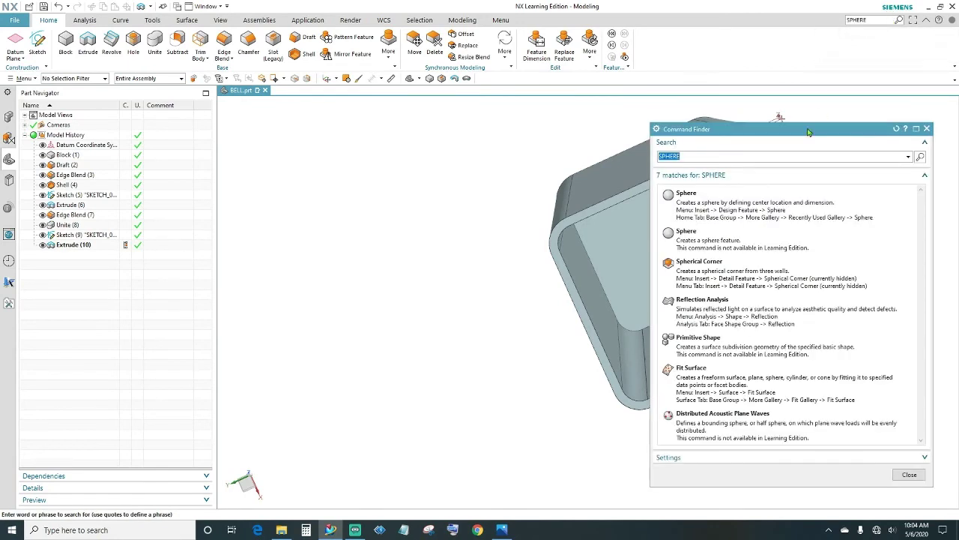
{"action": "mouse_move", "coordinate": [742, 213]}
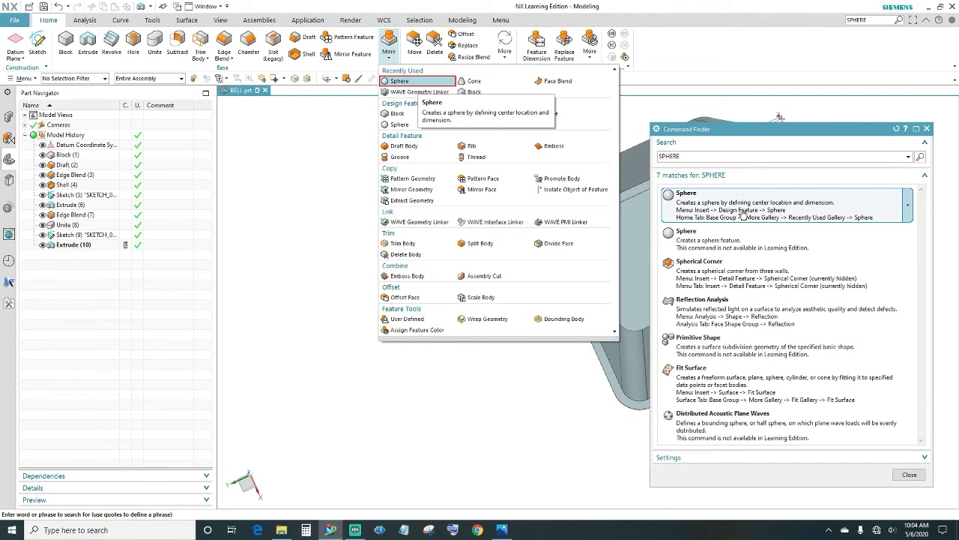
{"action": "left_click", "coordinate": [742, 213]}
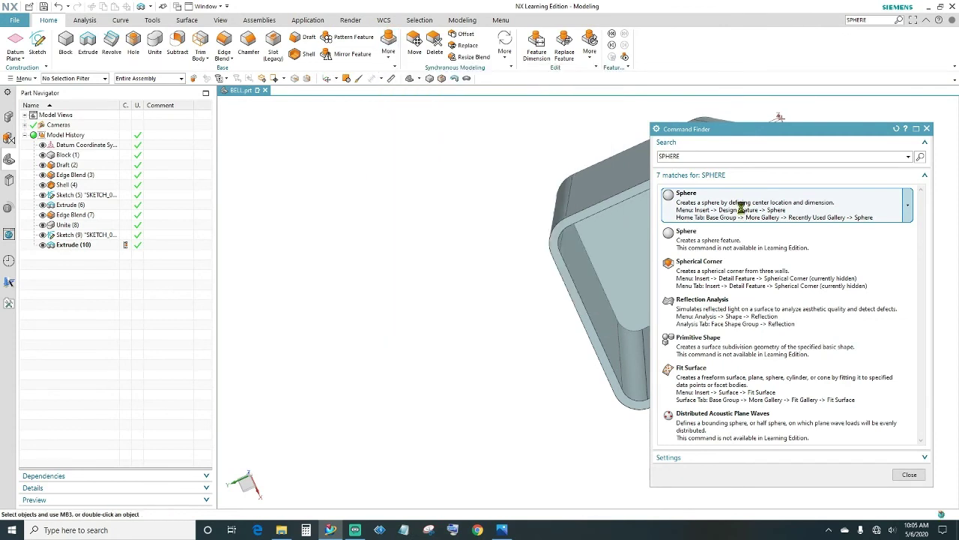
{"action": "left_click", "coordinate": [750, 133]}
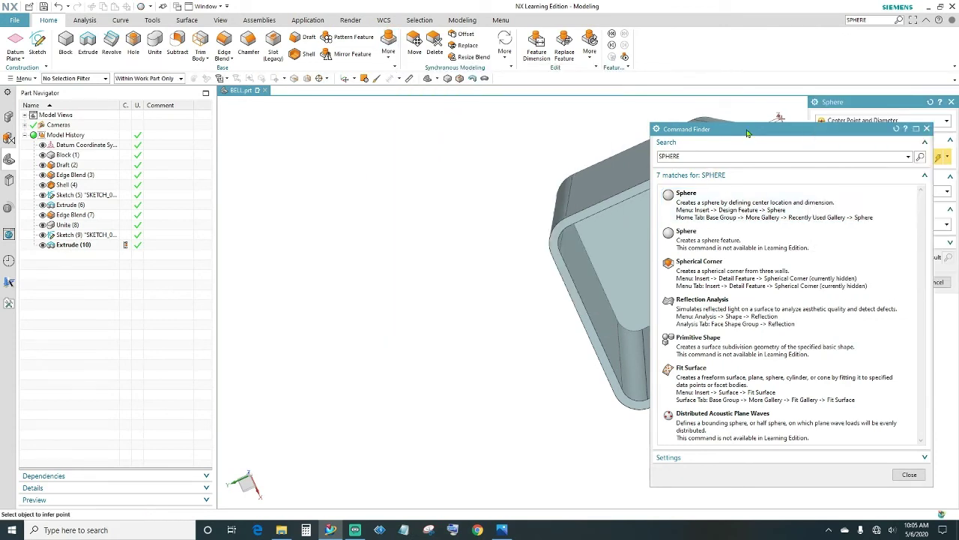
{"action": "left_click", "coordinate": [928, 129]}
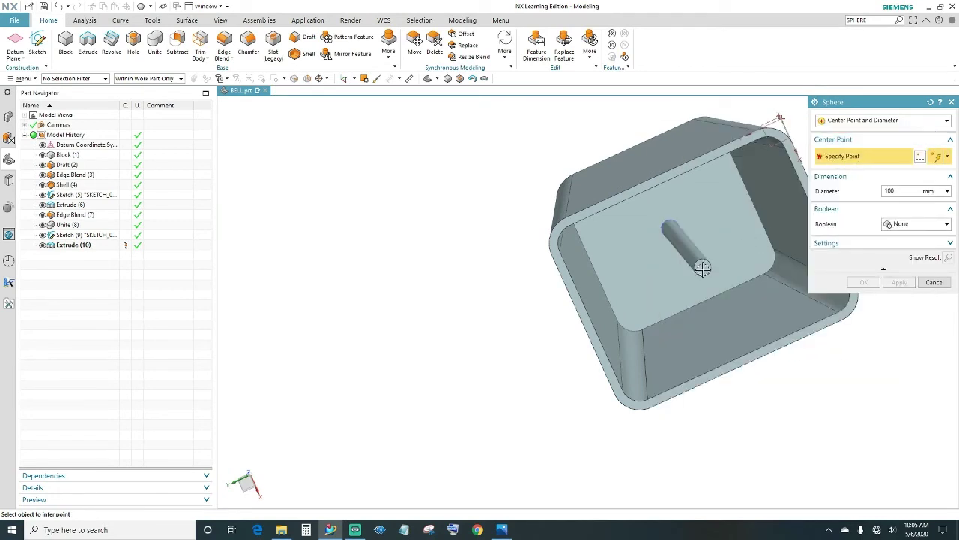
{"action": "scroll", "coordinate": [703, 266], "scroll_direction": "up", "scroll_amount": 5}
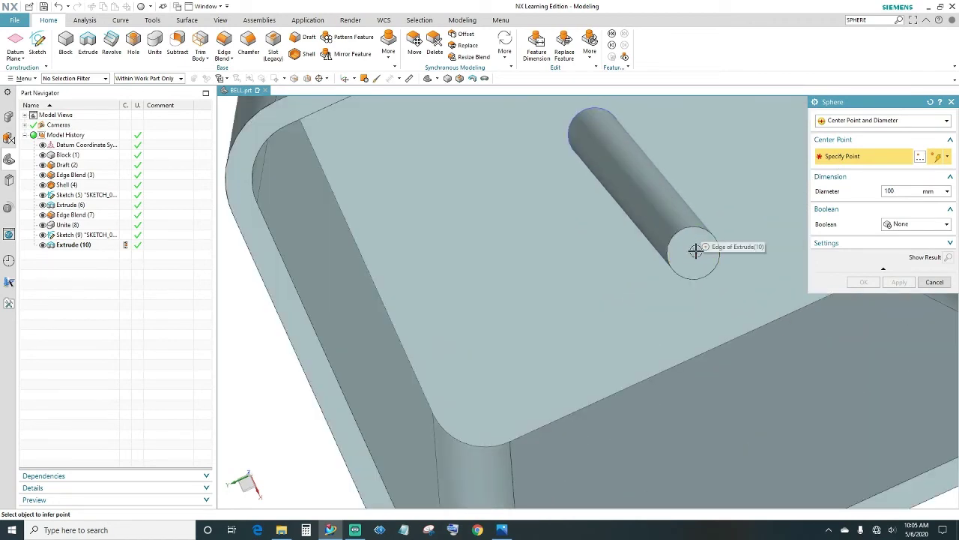
{"action": "left_click", "coordinate": [692, 251]}
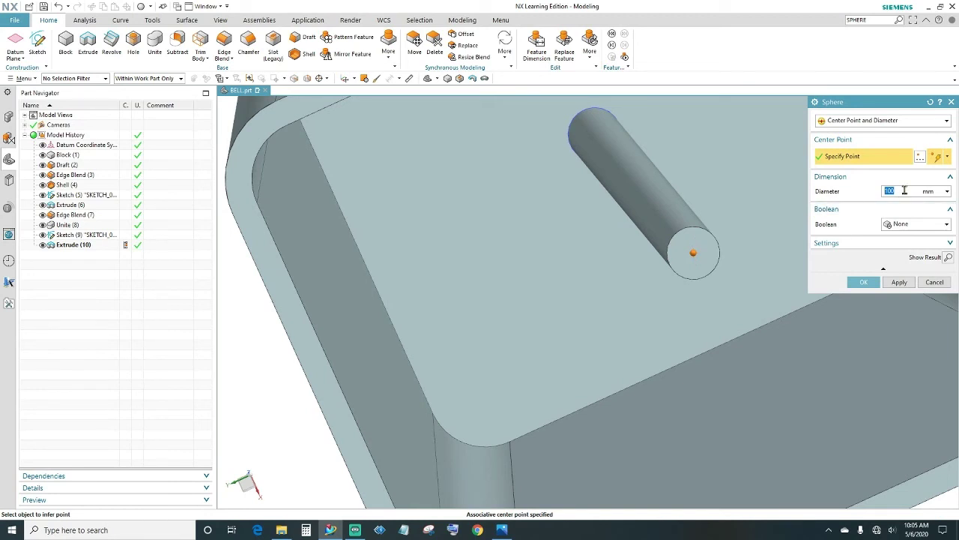
{"action": "key", "text": "Tab"}
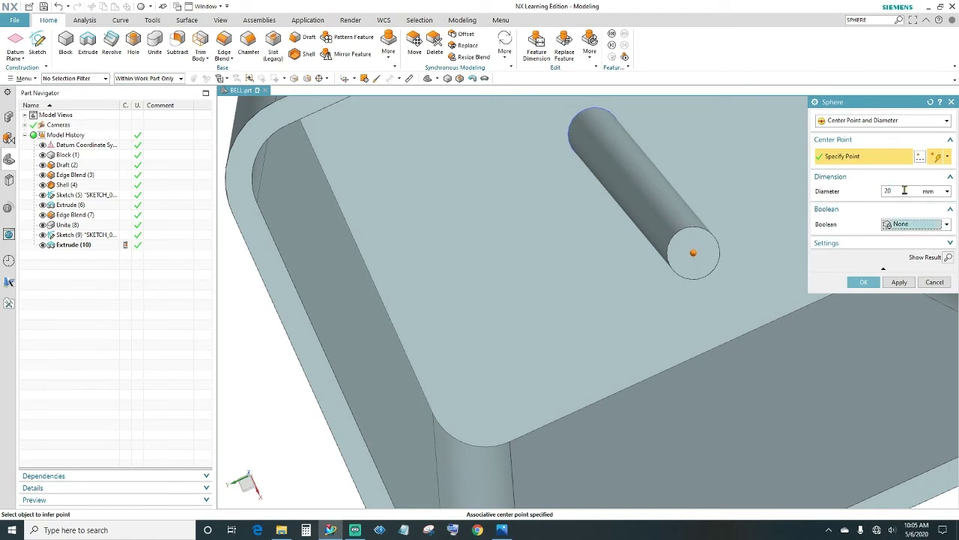
{"action": "left_click", "coordinate": [865, 283]}
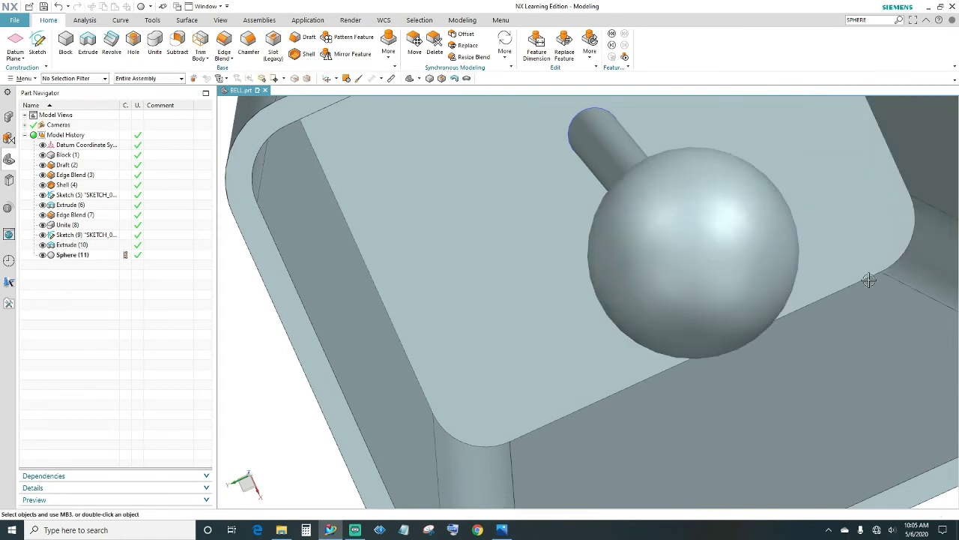
- Unite the rod and the sphere with the bell body as the target
{"action": "scroll", "coordinate": [742, 248], "scroll_direction": "down", "scroll_amount": 2}
{"action": "scroll", "coordinate": [742, 247], "scroll_direction": "down", "scroll_amount": 2}
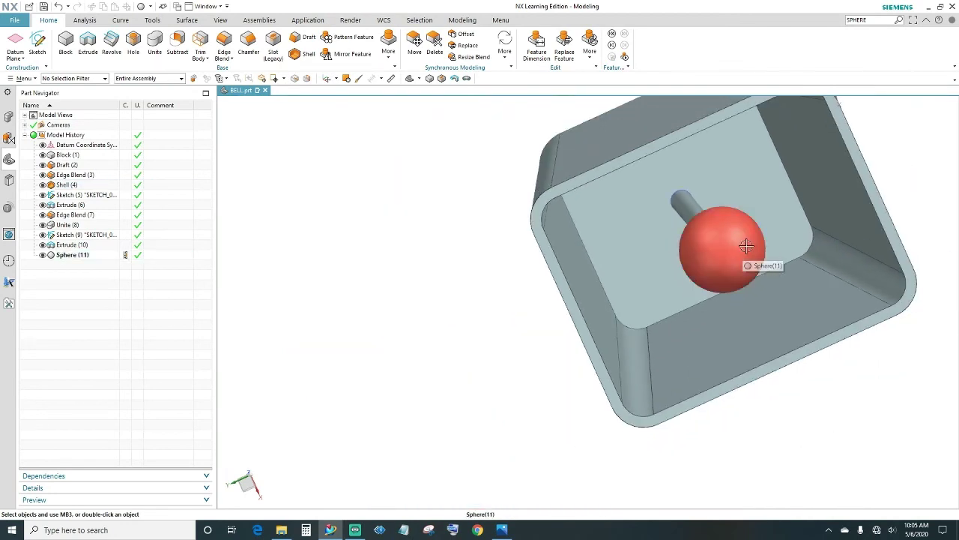
{"action": "scroll", "coordinate": [746, 246], "scroll_direction": "down", "scroll_amount": 2}
{"action": "middle_click_drag", "start_coordinate": [876, 172], "coordinate": [863, 203]}
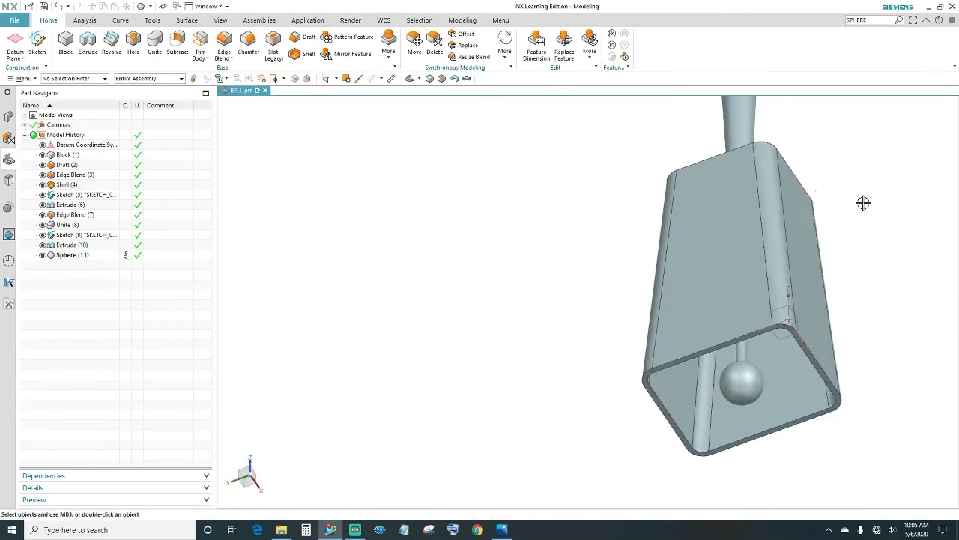
{"action": "scroll", "coordinate": [864, 203], "scroll_direction": "down", "scroll_amount": 2}
{"action": "scroll", "coordinate": [659, 269], "scroll_direction": "up", "scroll_amount": 1}
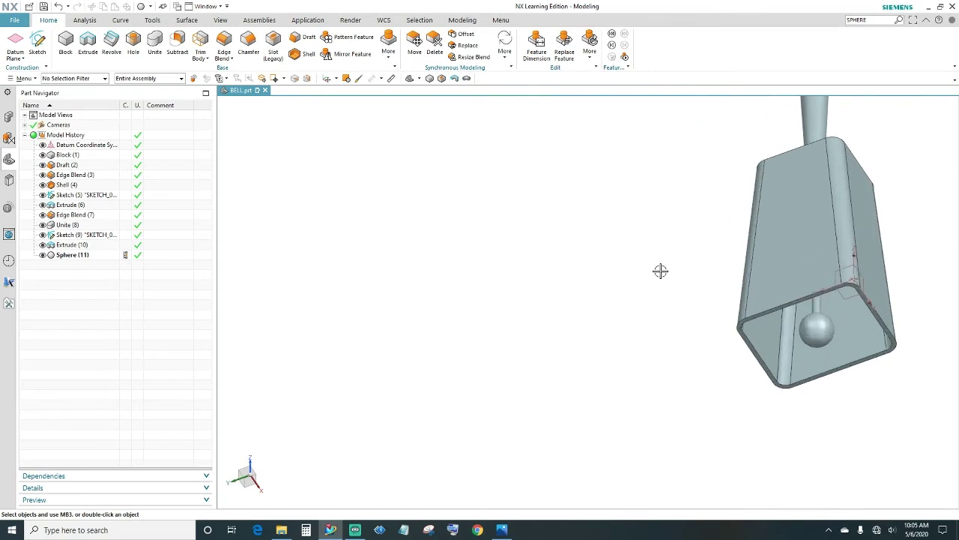
{"action": "middle_click_drag", "start_coordinate": [662, 270], "coordinate": [543, 305], "text": "shift"}
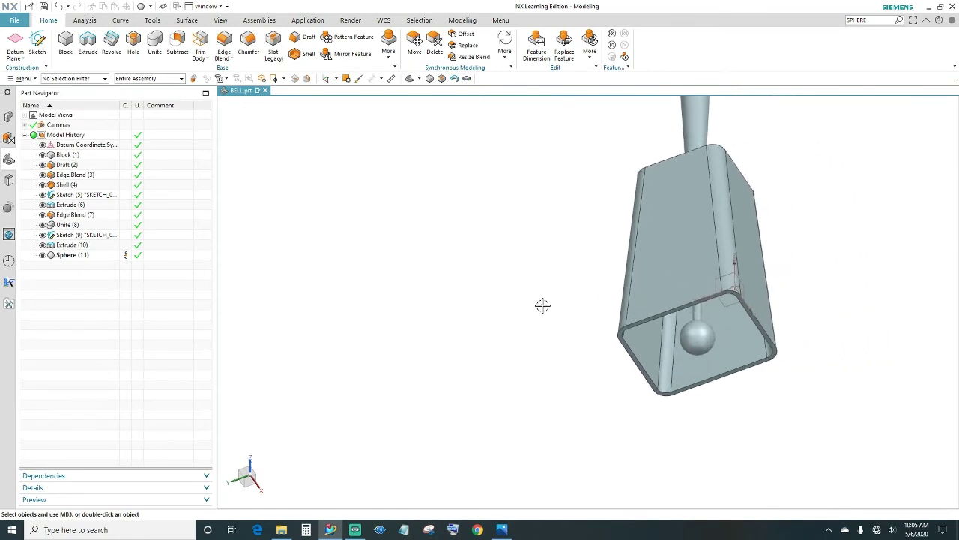
{"action": "left_click", "coordinate": [154, 43]}
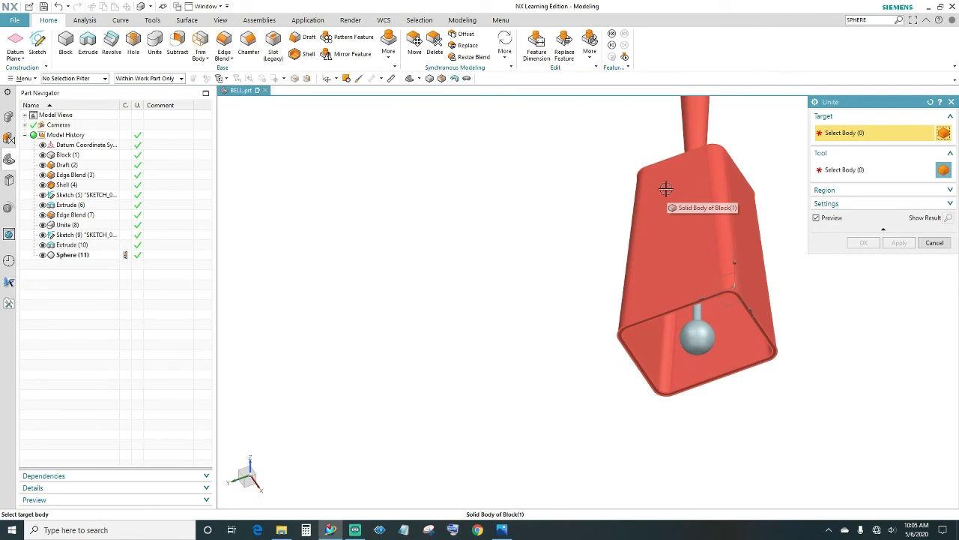
{"action": "left_click", "coordinate": [666, 188]}
{"action": "middle_click_drag", "start_coordinate": [591, 345], "coordinate": [669, 264]}
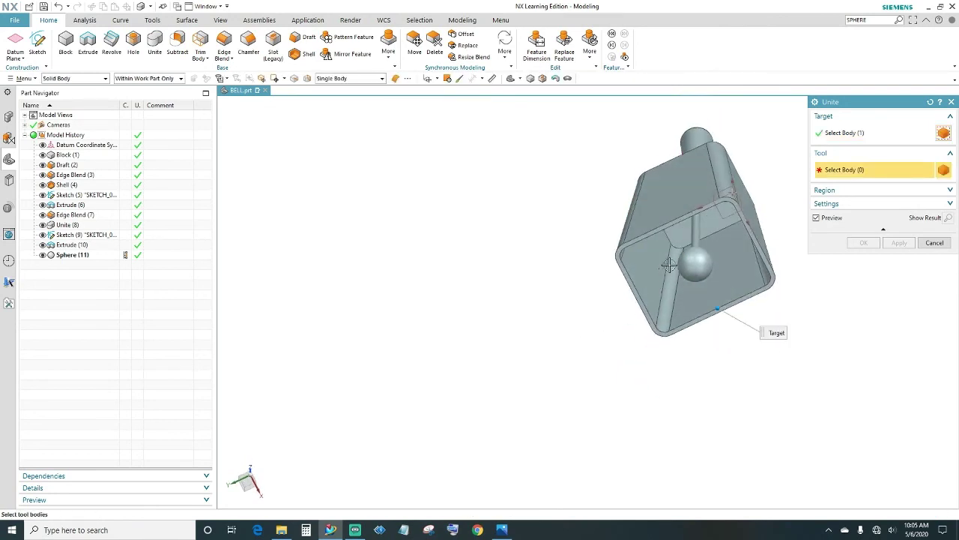
{"action": "left_click", "coordinate": [696, 231]}
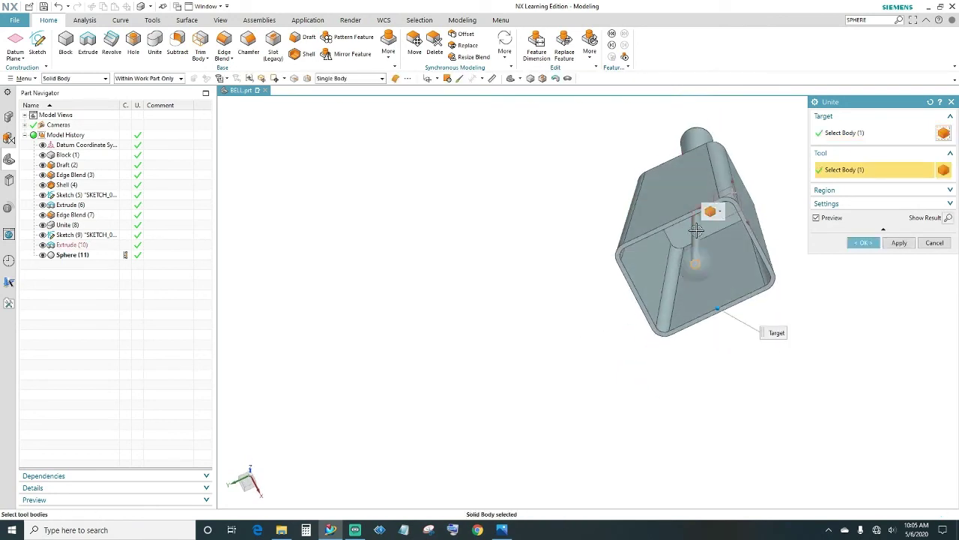
{"action": "left_click", "coordinate": [703, 265]}
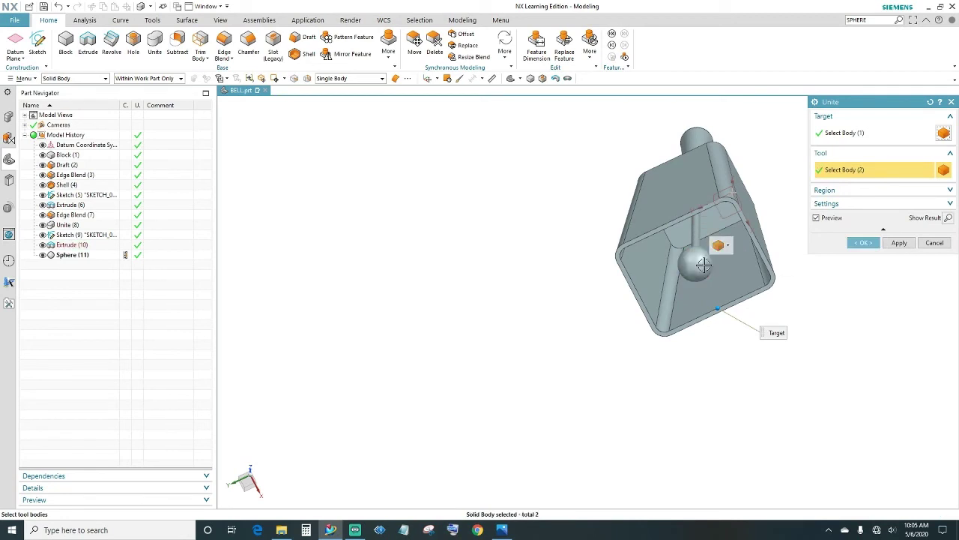
{"action": "left_click", "coordinate": [866, 244]}
- Set the display style to Shaded so the model is rendered without face edges
{"action": "middle_click_drag", "start_coordinate": [810, 220], "coordinate": [803, 281]}
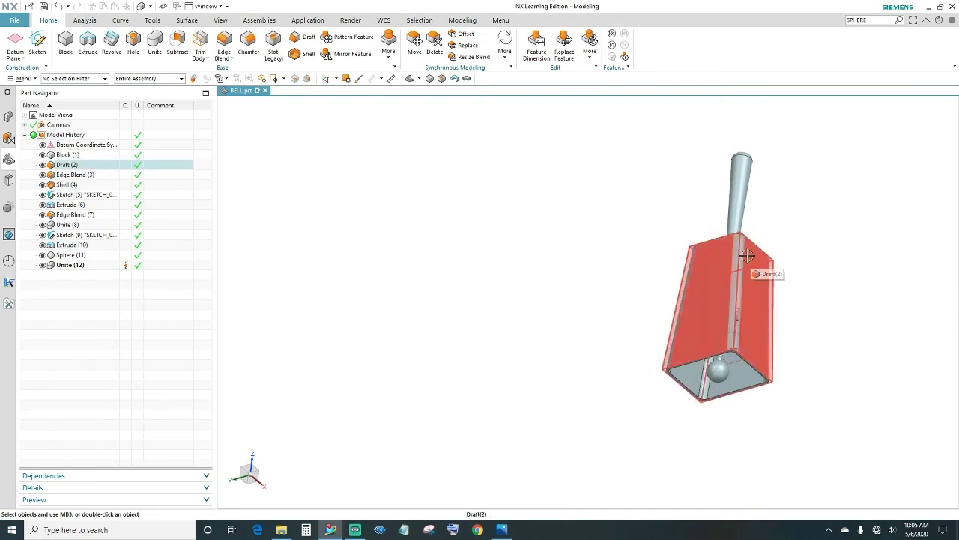
{"action": "left_click", "coordinate": [221, 20]}
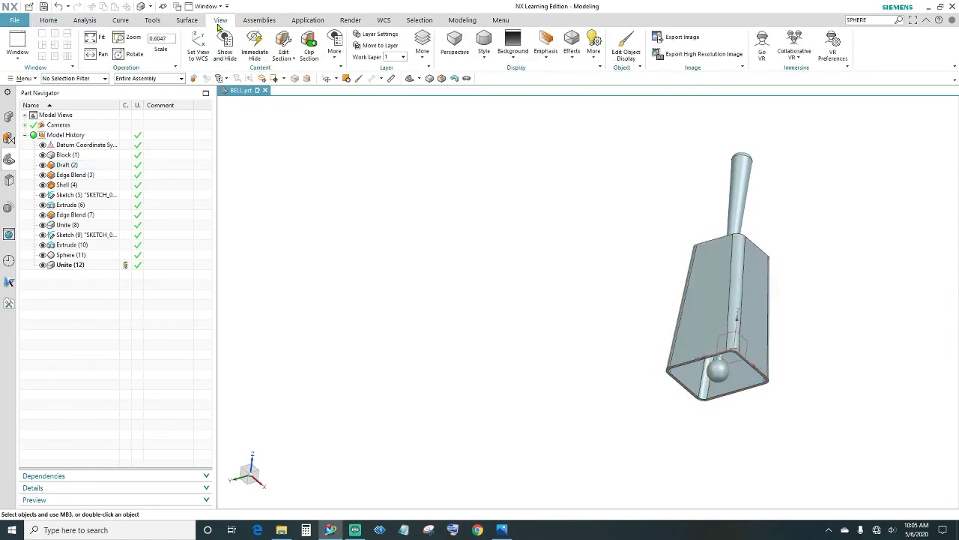
{"action": "left_click", "coordinate": [484, 51]}
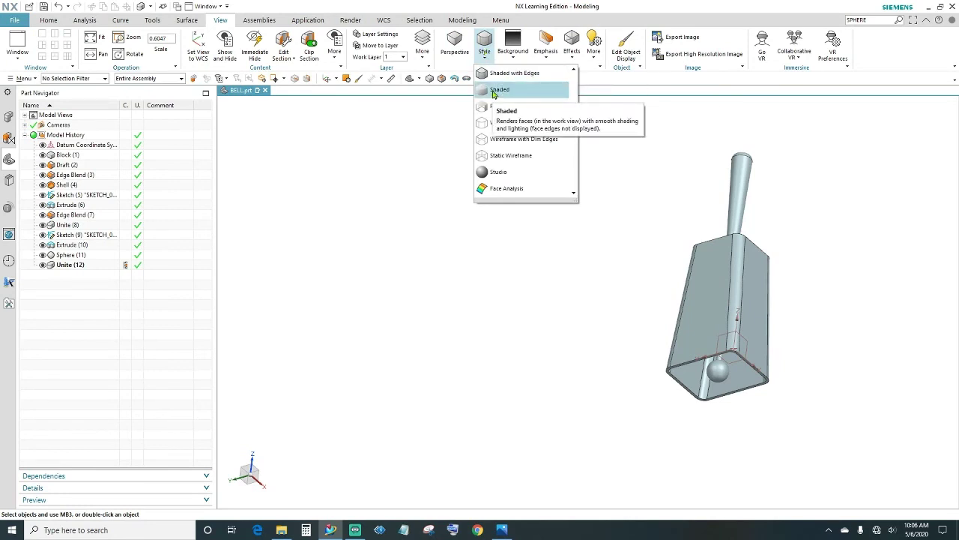
{"action": "left_click", "coordinate": [501, 90]}
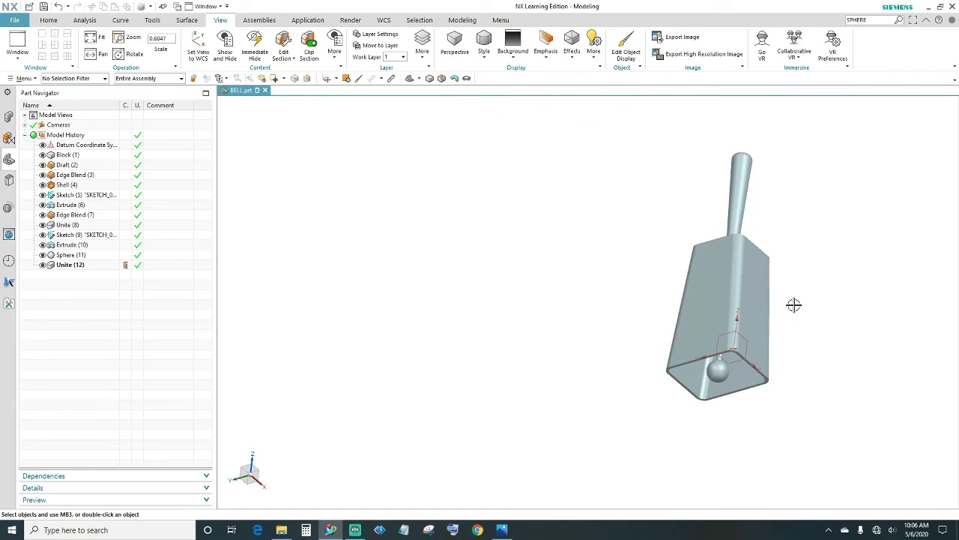
- Move everything except the bell's solid body, including the datum coordinate system and both sketches, to layer 5
{"action": "middle_click_drag", "start_coordinate": [810, 317], "coordinate": [733, 267]}
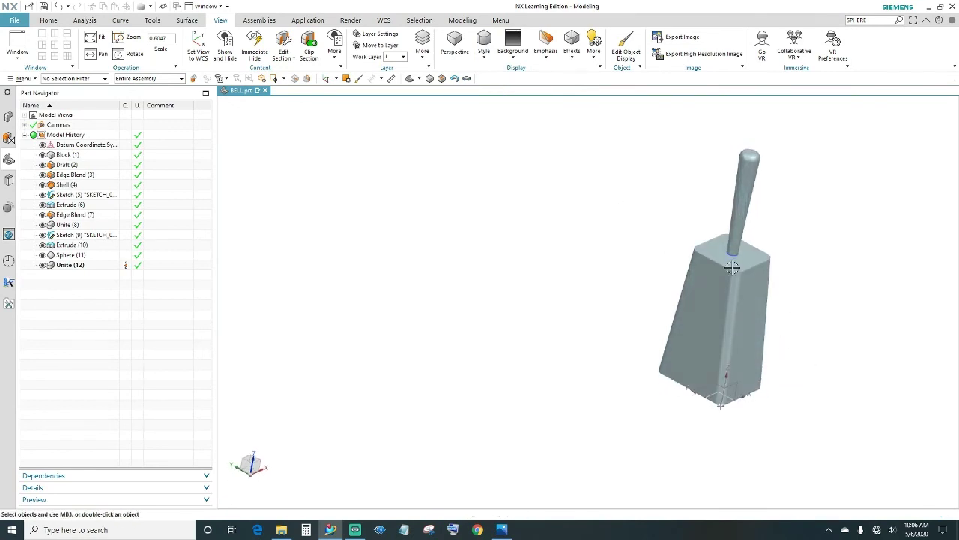
{"action": "middle_click_drag", "start_coordinate": [830, 377], "coordinate": [835, 285]}
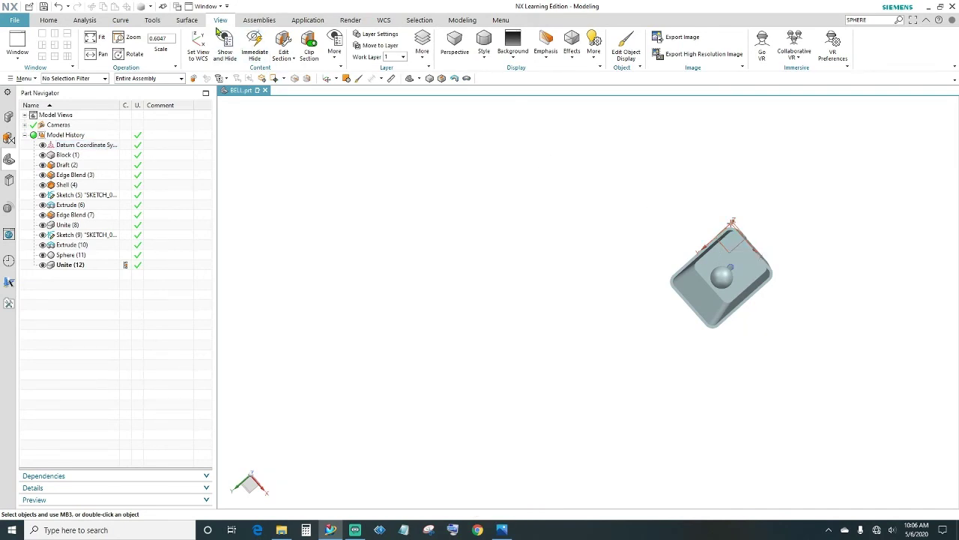
{"action": "left_click", "coordinate": [369, 46]}
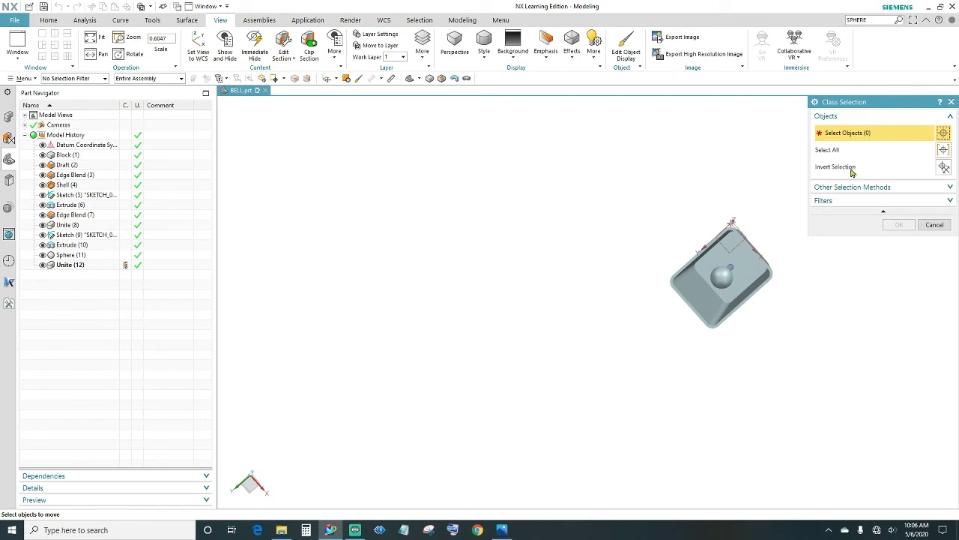
{"action": "middle_click_drag", "start_coordinate": [795, 270], "coordinate": [773, 308]}
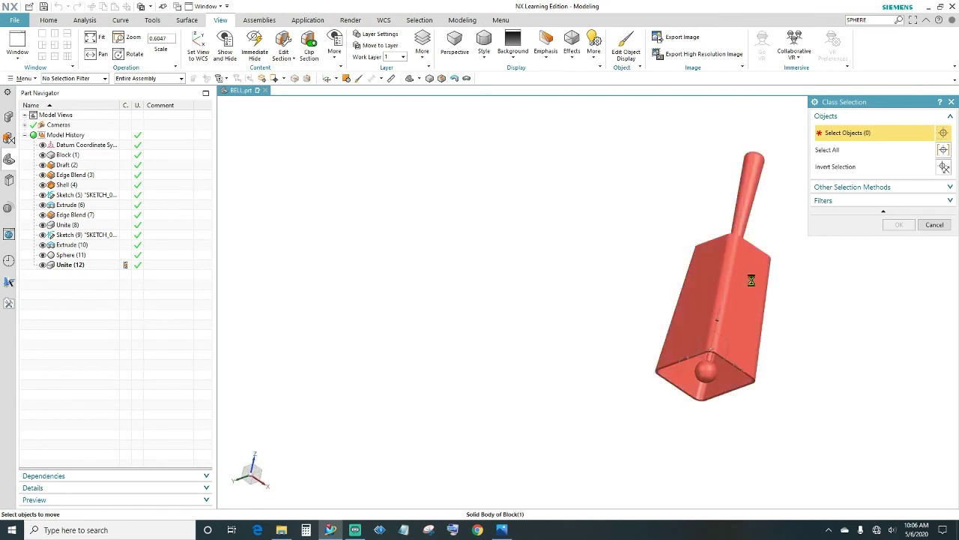
{"action": "left_click", "coordinate": [751, 280]}
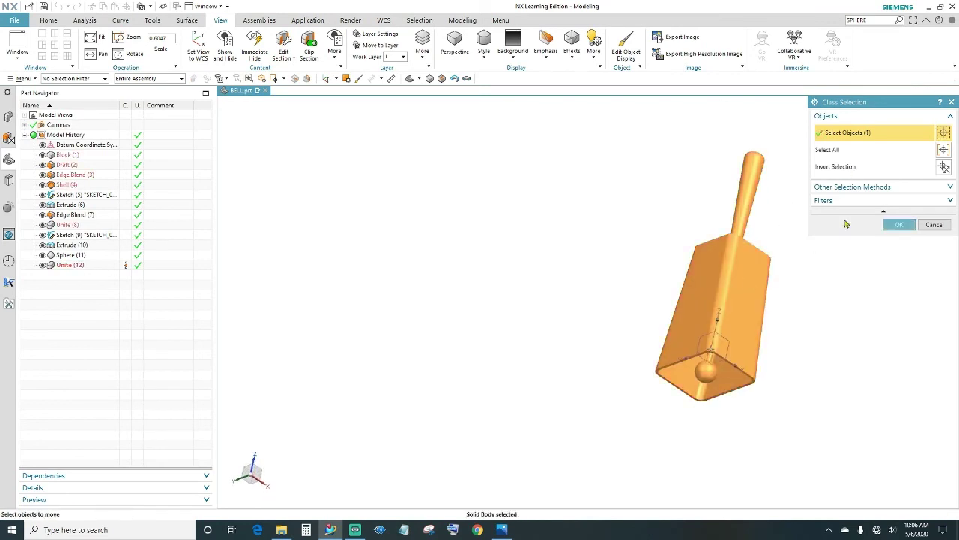
{"action": "left_click", "coordinate": [942, 166]}
{"action": "middle_click_drag", "start_coordinate": [801, 310], "coordinate": [762, 308]}
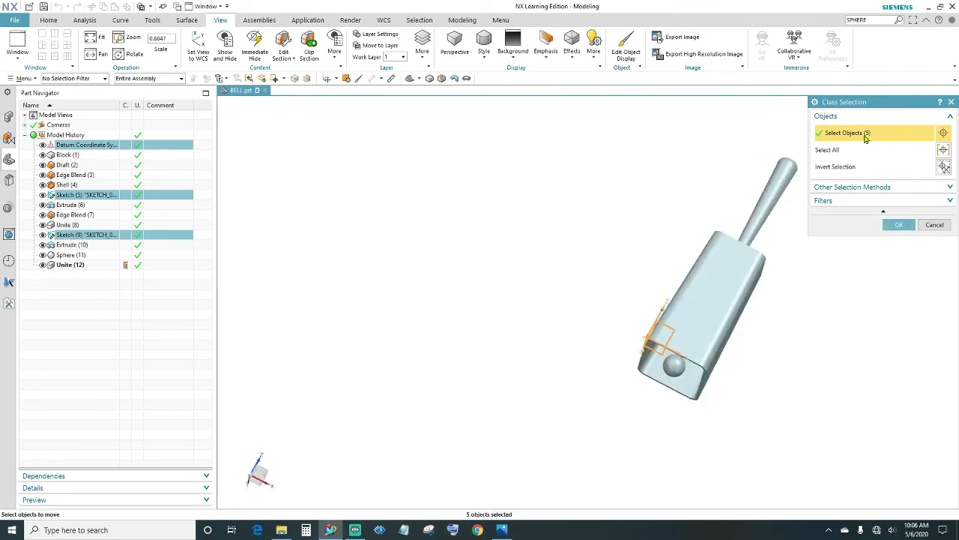
{"action": "left_click", "coordinate": [900, 224]}
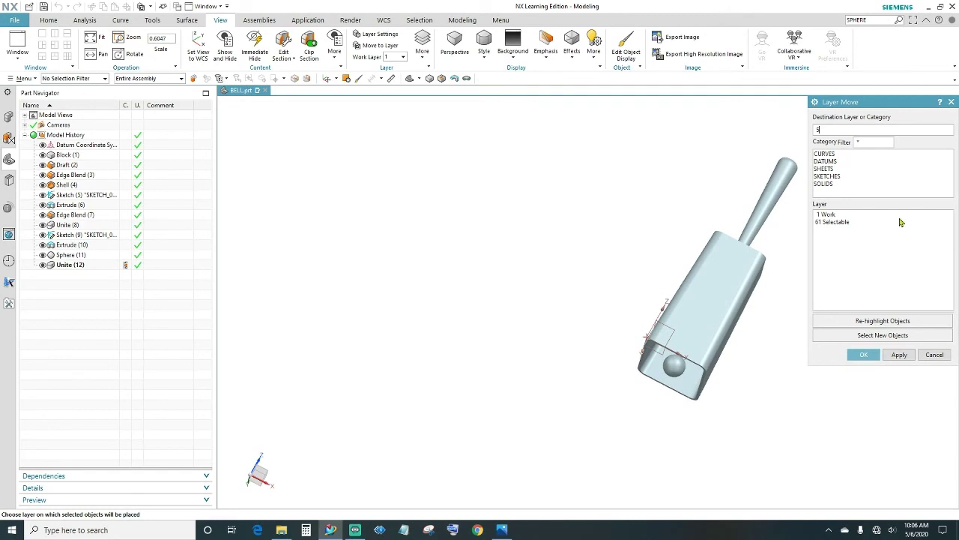
{"action": "left_click", "coordinate": [863, 355]}
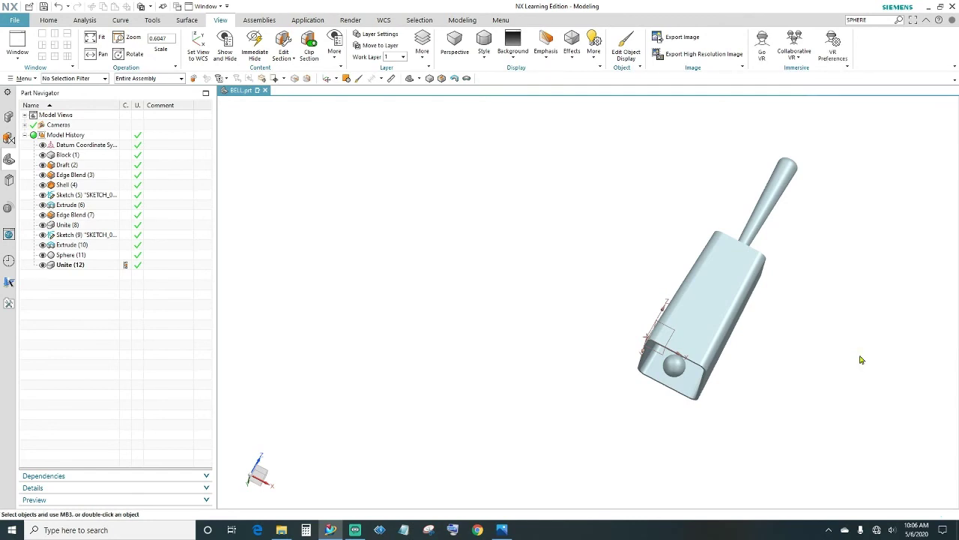
- Turn off layer 5 in the layer settings to hide the construction geometry
{"action": "left_click", "coordinate": [376, 34]}
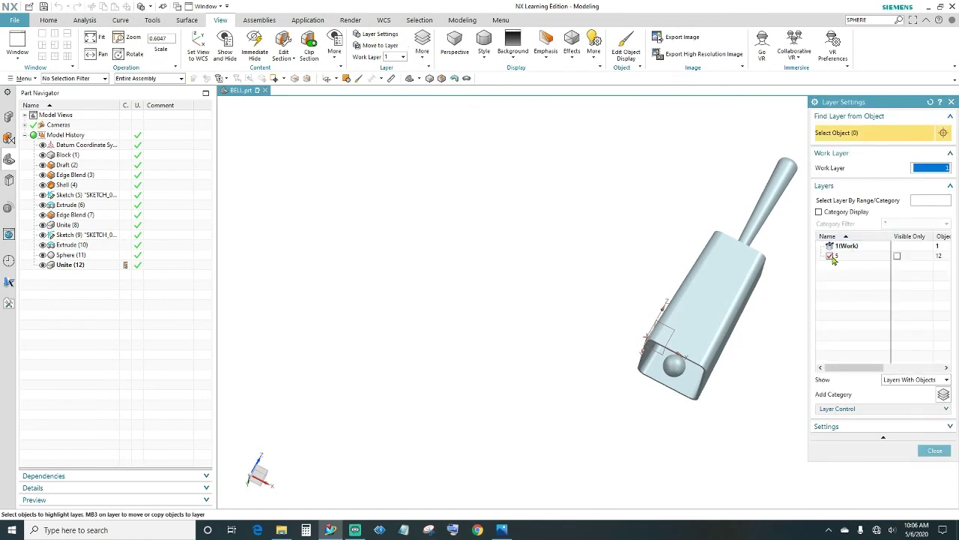
{"action": "left_click", "coordinate": [829, 256]}
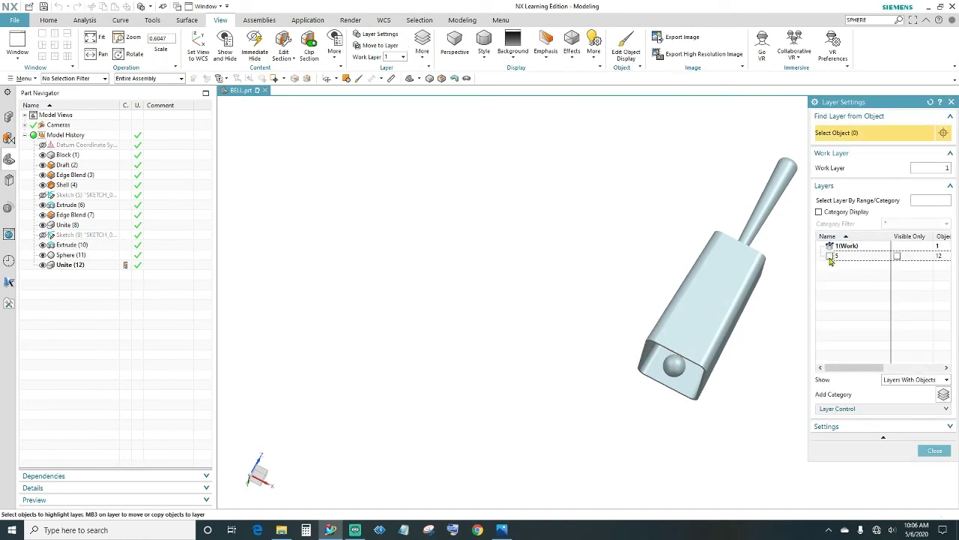
{"action": "left_click", "coordinate": [933, 449]}
- Change the bell body's display colour to a light yellow-green from the object colour palette
{"action": "middle_click_drag", "start_coordinate": [865, 313], "coordinate": [929, 360]}
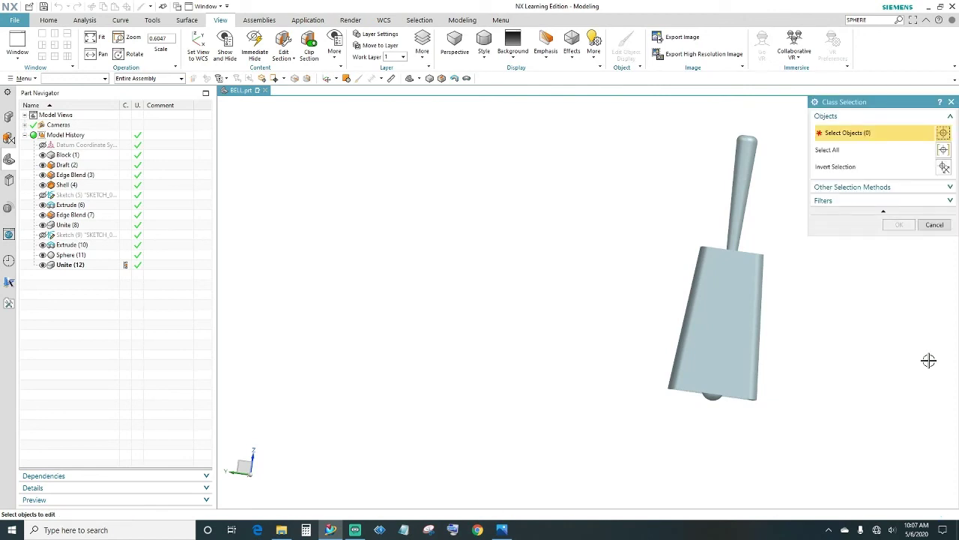
{"action": "left_click", "coordinate": [746, 295]}
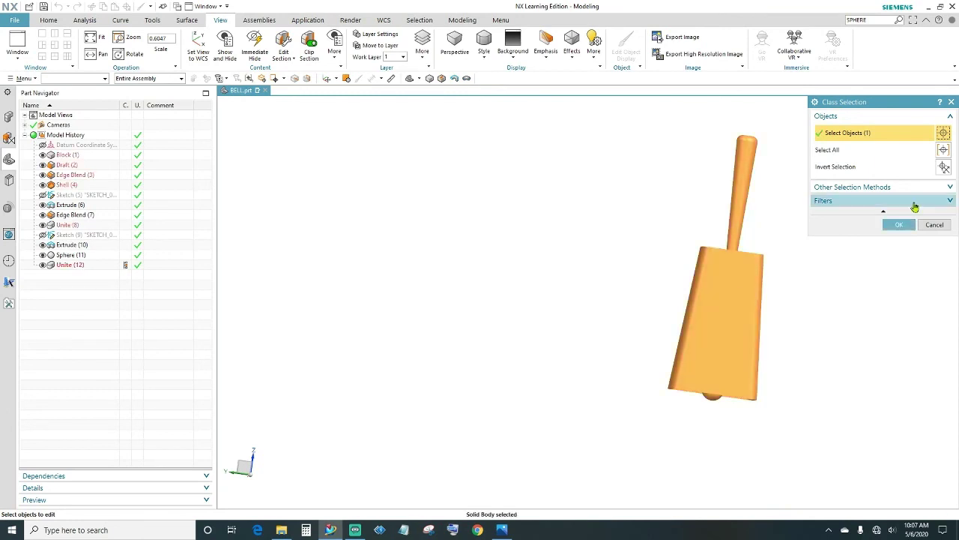
{"action": "left_click", "coordinate": [898, 224]}
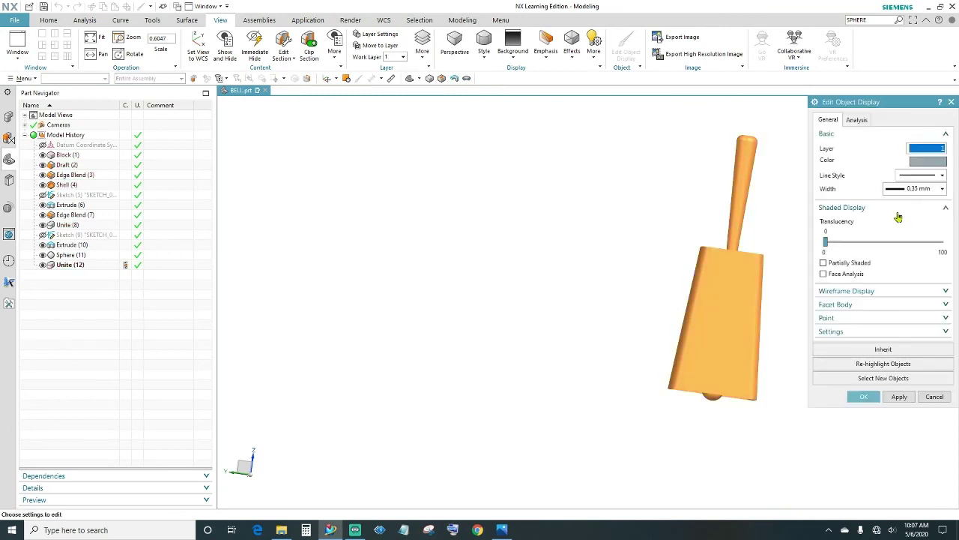
{"action": "left_click", "coordinate": [922, 164]}
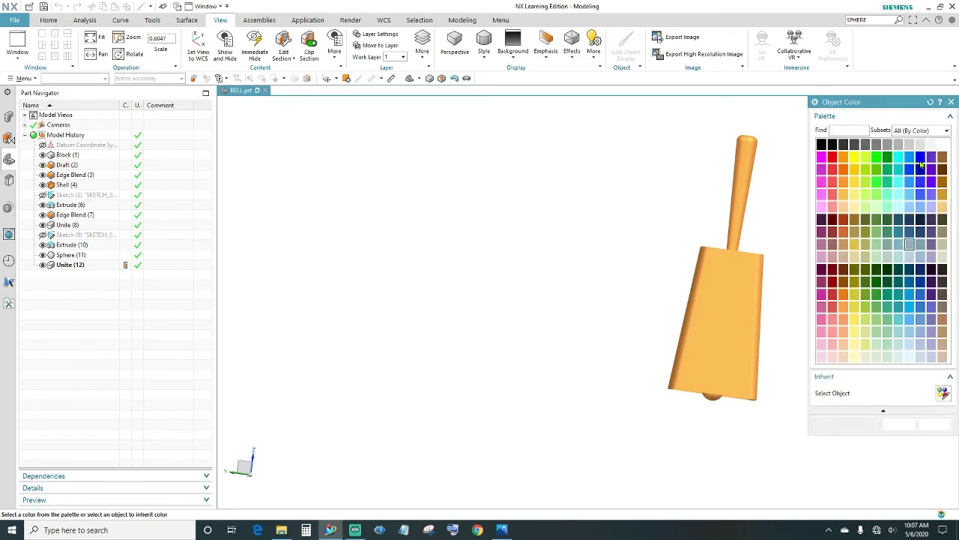
{"action": "left_click", "coordinate": [864, 321]}
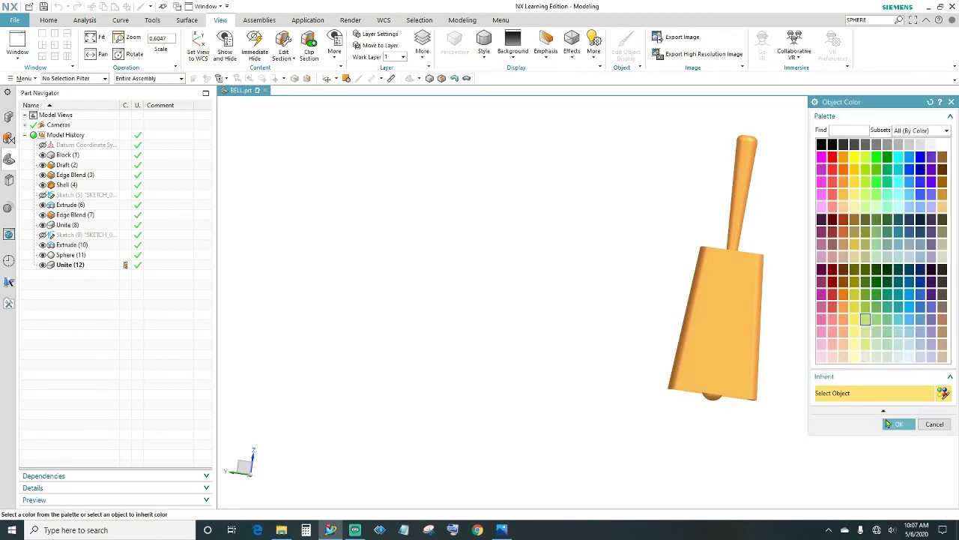
{"action": "left_click", "coordinate": [892, 424]}
{"action": "left_click", "coordinate": [864, 398]}
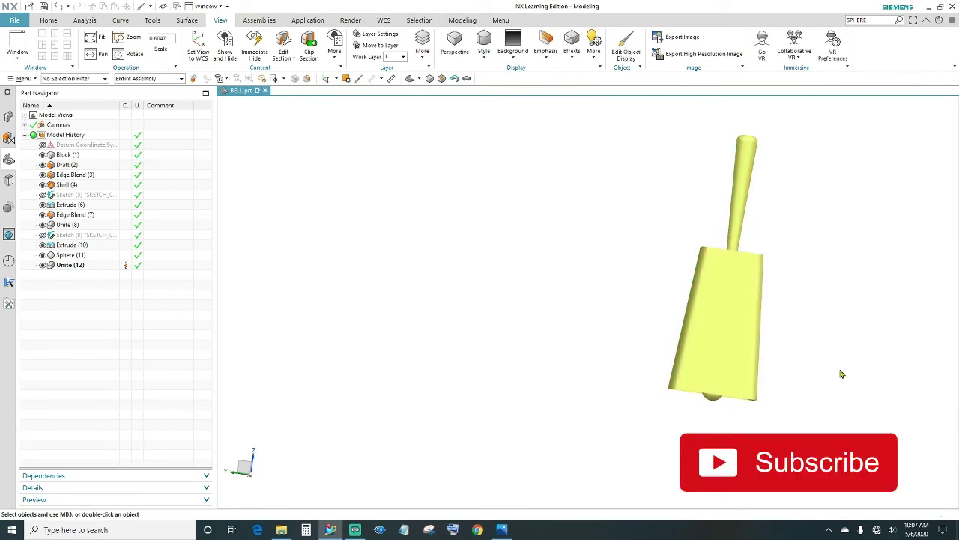
{"action": "middle_click_drag", "start_coordinate": [841, 373], "coordinate": [857, 342]}
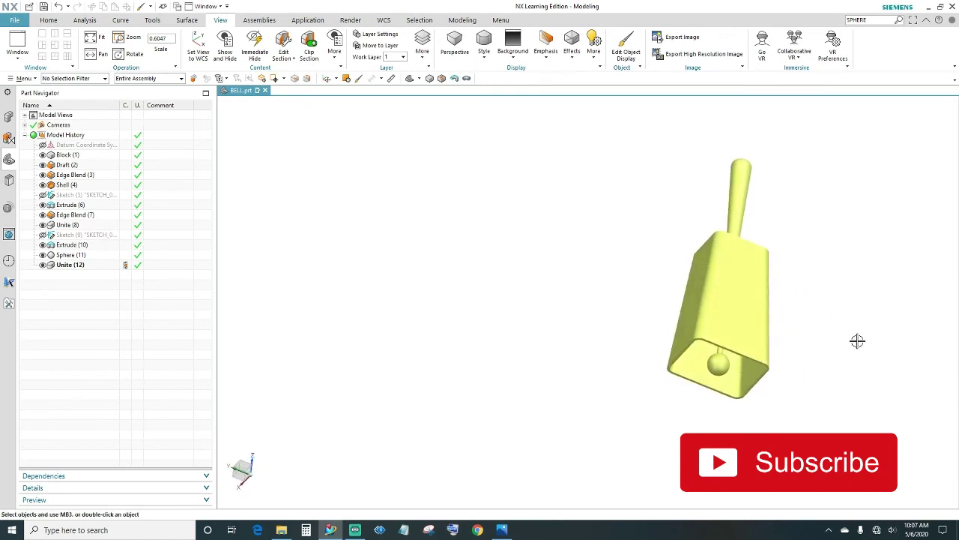